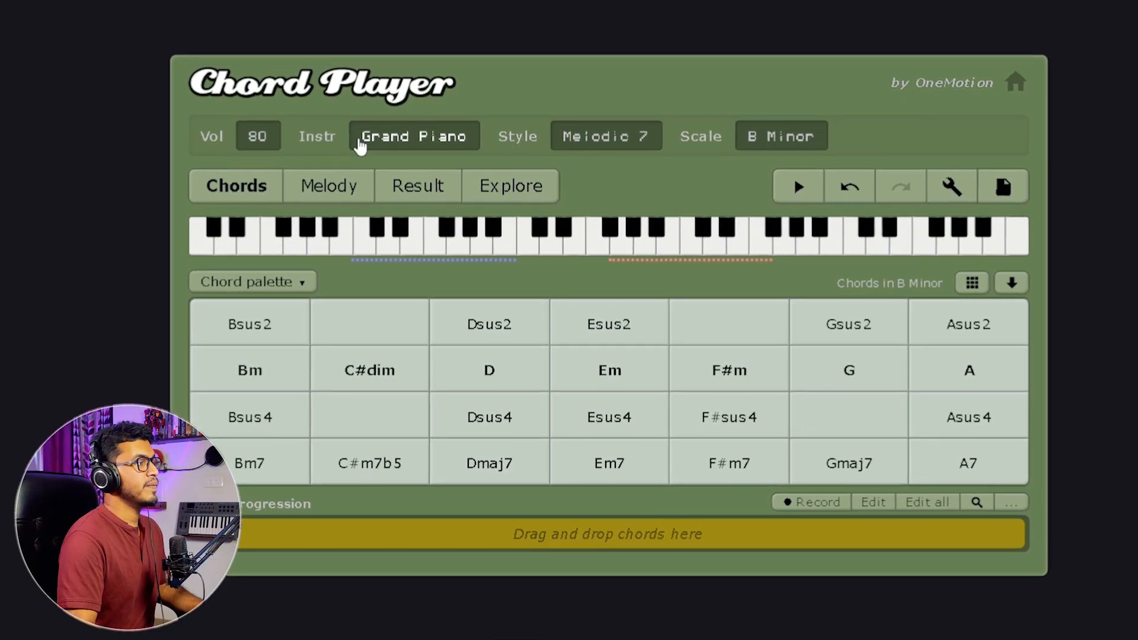
- Browse the available instruments, playing styles and scales
click(360, 143)
scroll(563, 274, down, 15)
scroll(562, 275, up, 12)
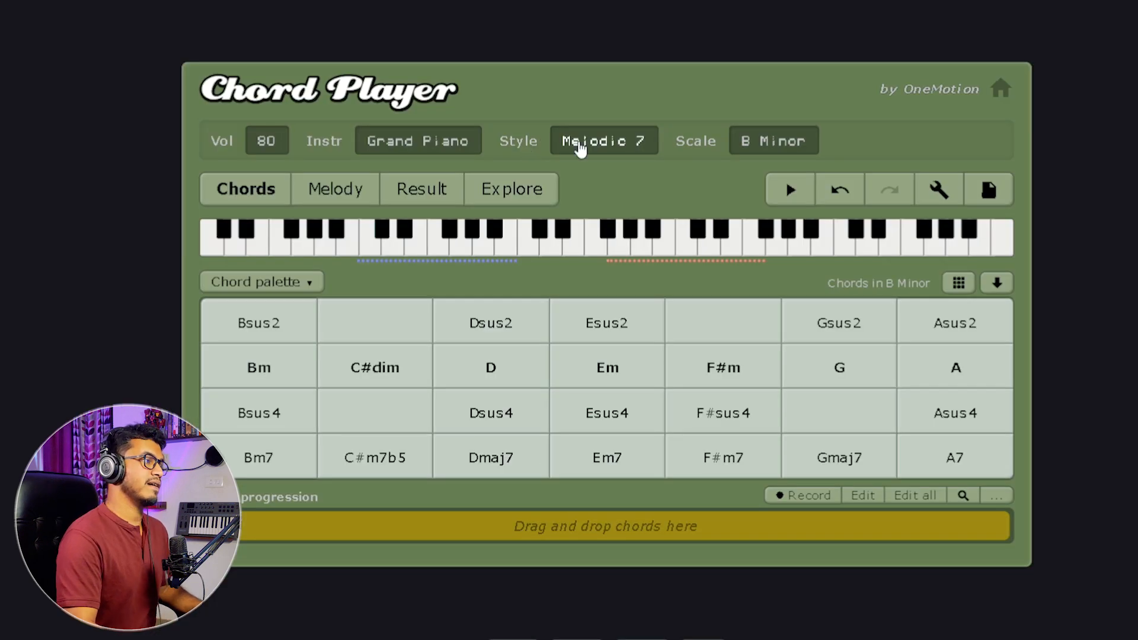
click(580, 142)
scroll(630, 291, up, 10)
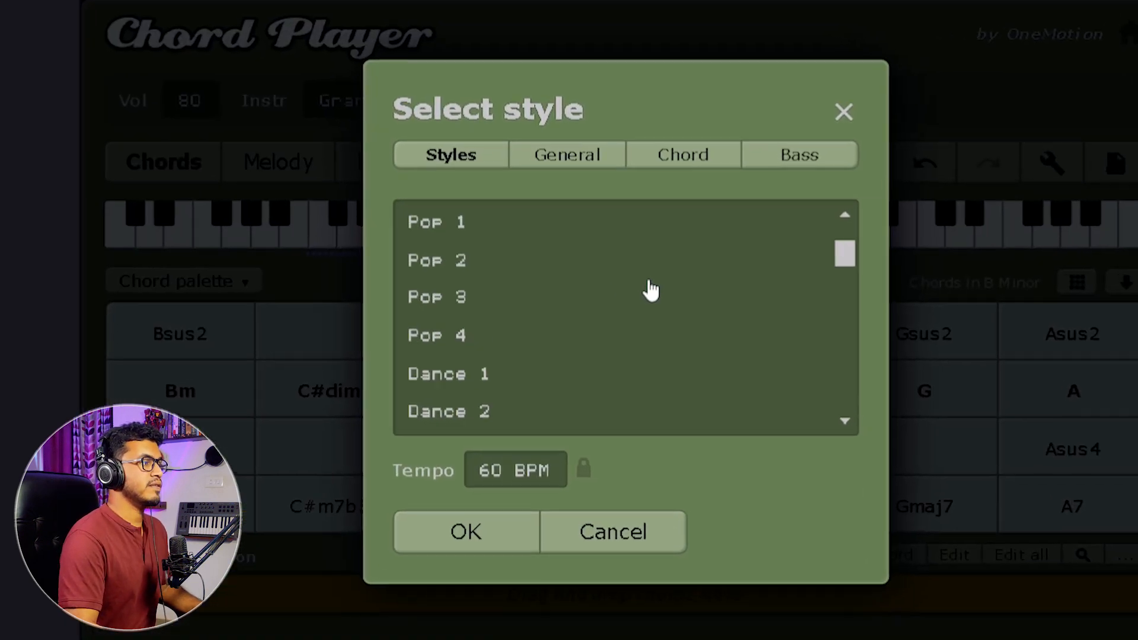
scroll(656, 290, down, 3)
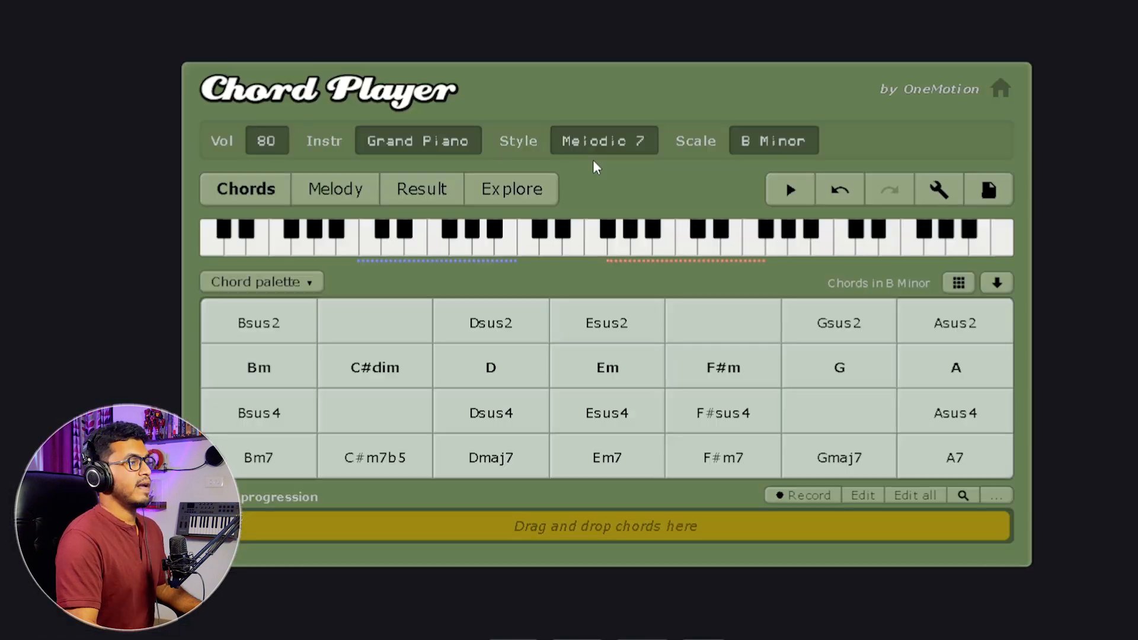
click(770, 142)
scroll(610, 314, down, 2)
scroll(611, 314, up, 2)
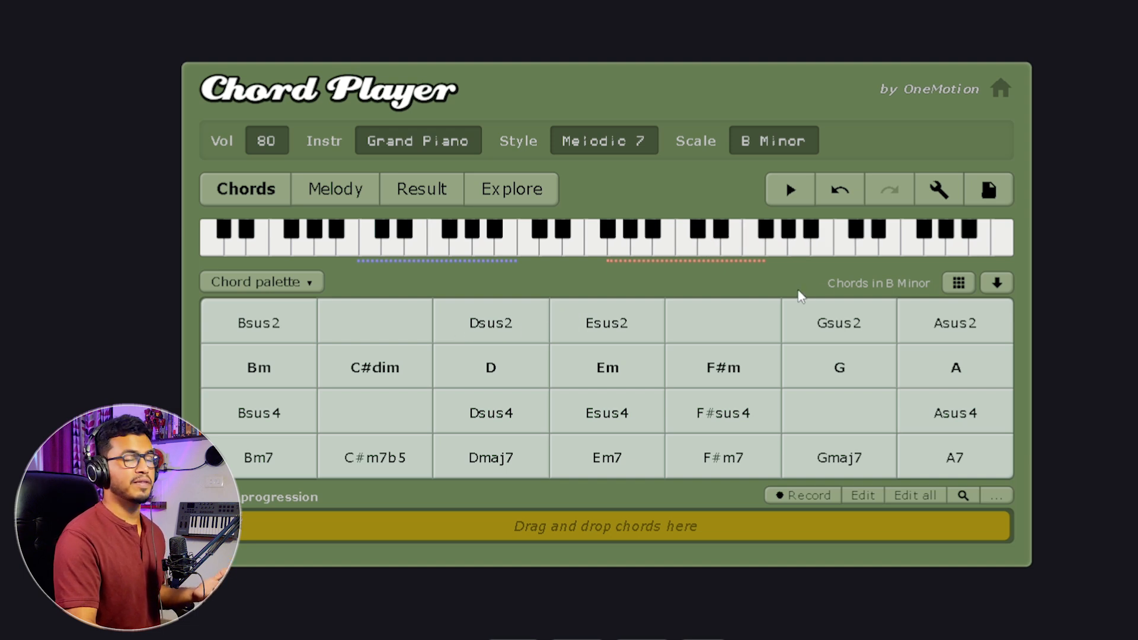
- Audition chords from the B Minor palette, including Bm, D, Em, Dsus2 and Asus2
click(284, 376)
click(452, 373)
click(634, 367)
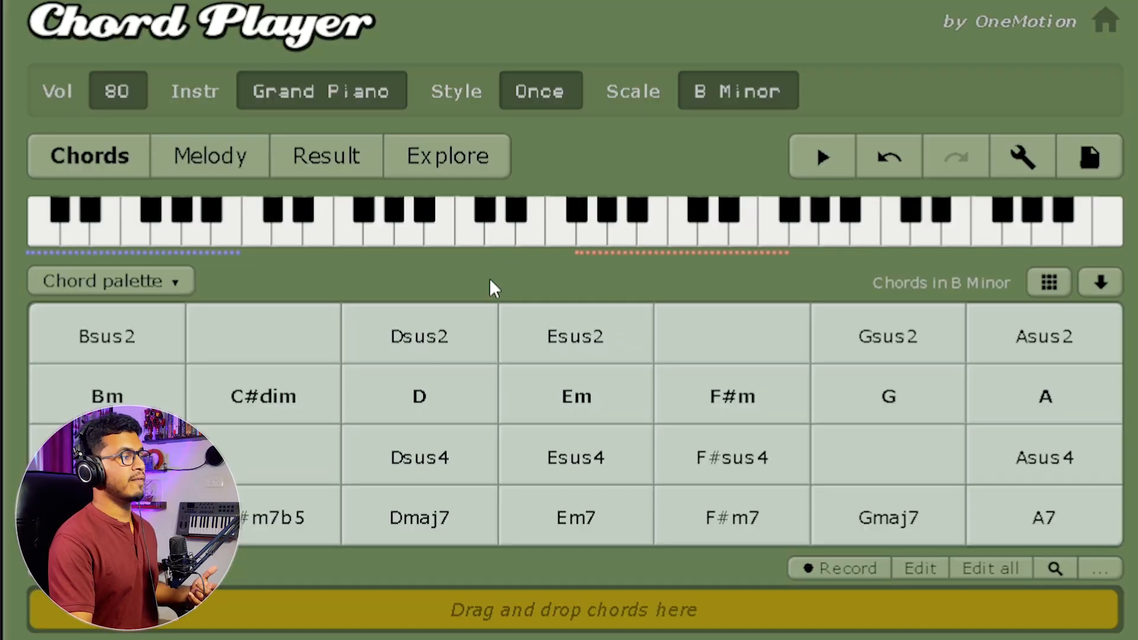
click(448, 333)
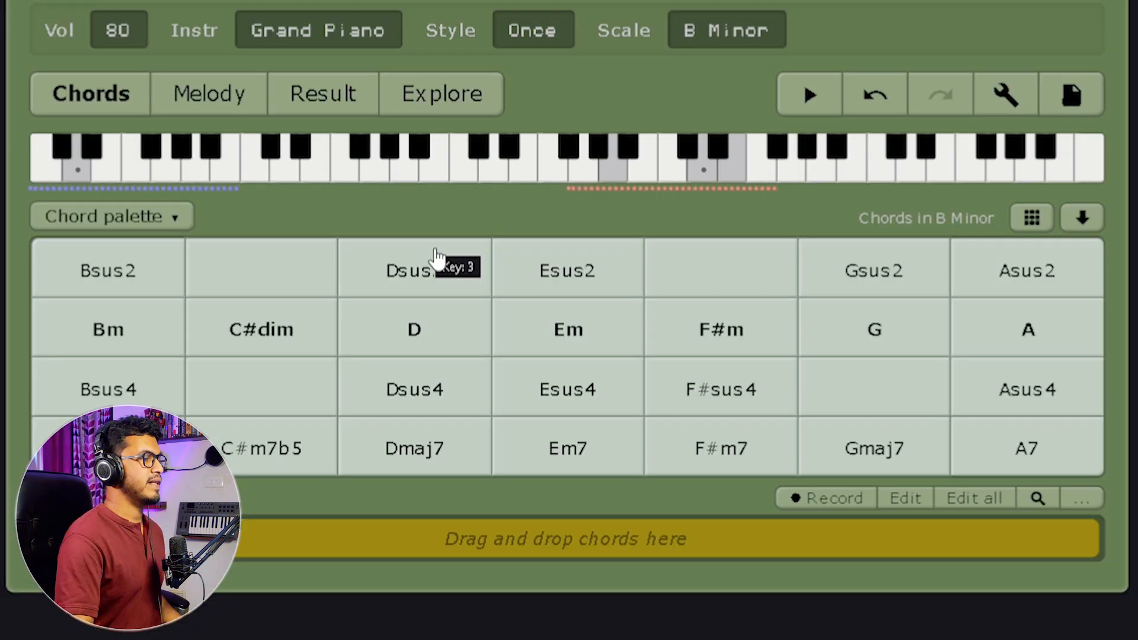
click(220, 424)
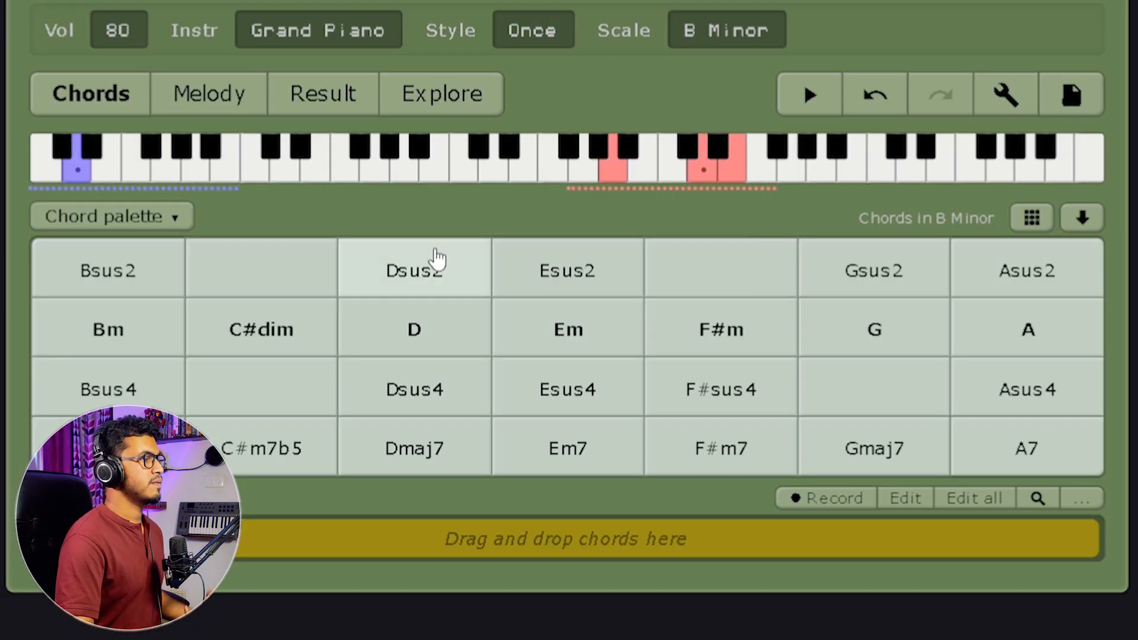
click(608, 332)
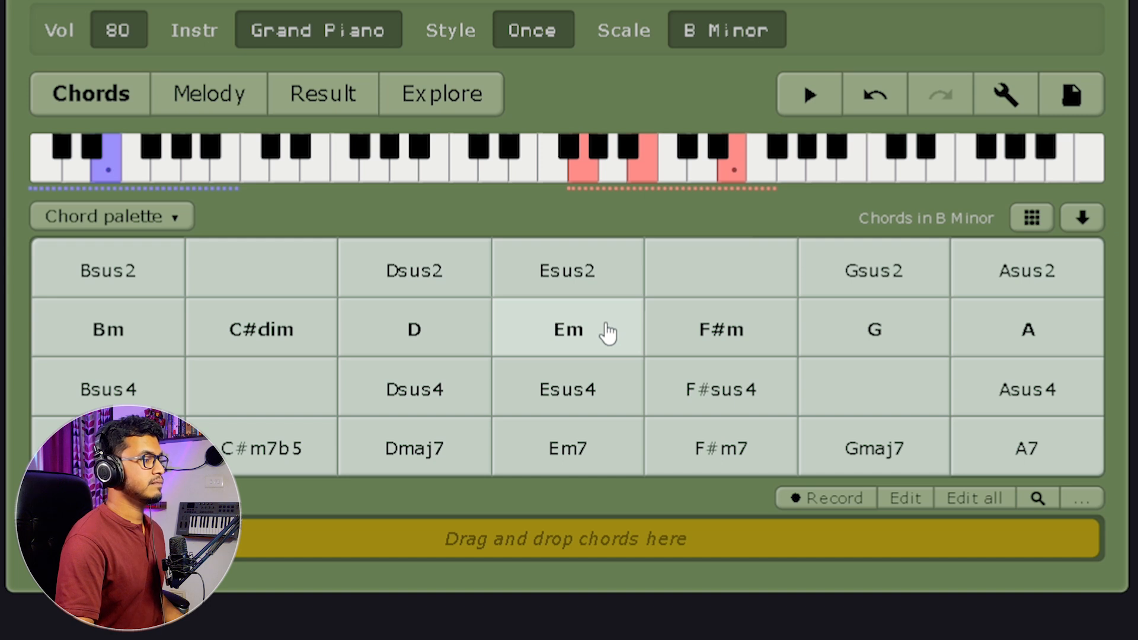
click(914, 458)
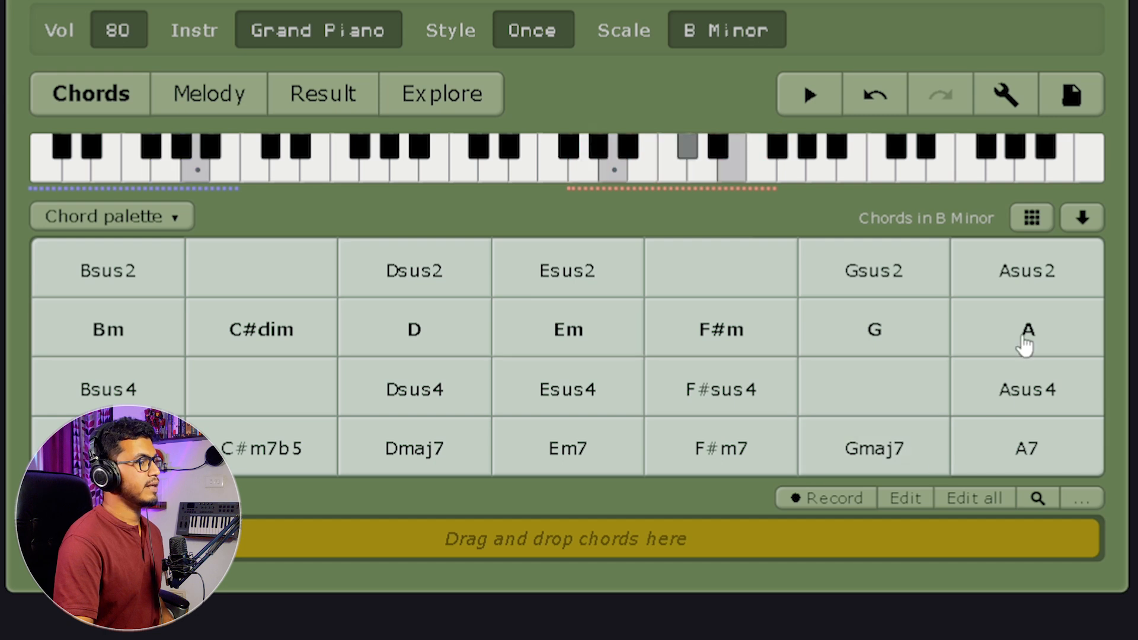
click(1060, 275)
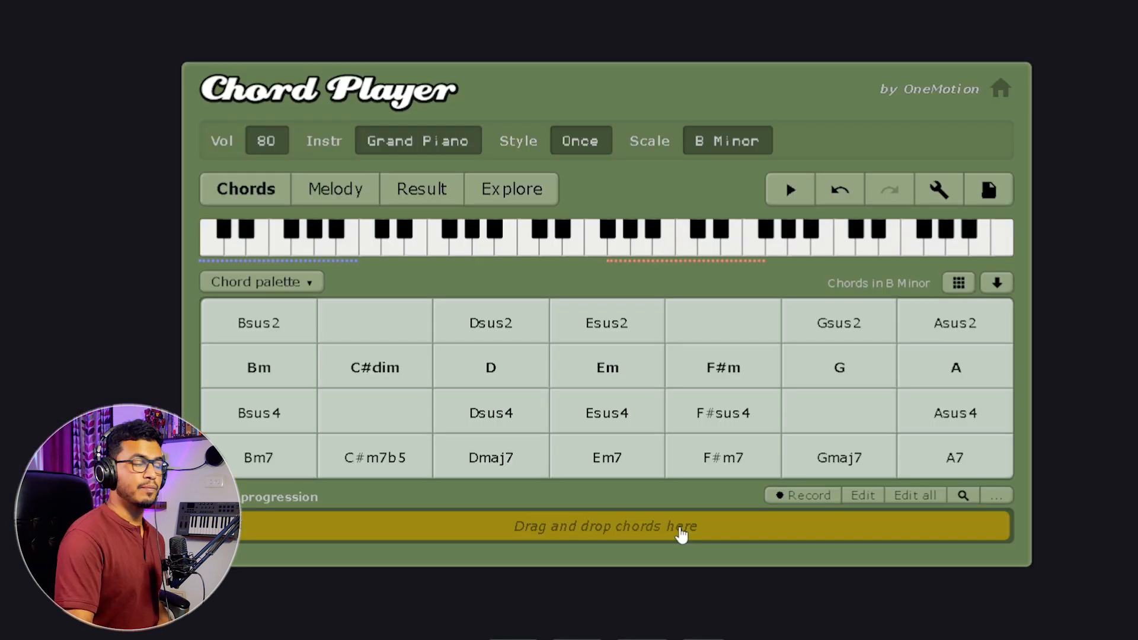
- Audition palette chords and start the chord progression with Dsus2 followed by Gsus2
click(563, 441)
click(506, 330)
click(599, 331)
click(532, 325)
drag(533, 270, 234, 575)
drag(954, 269, 459, 561)
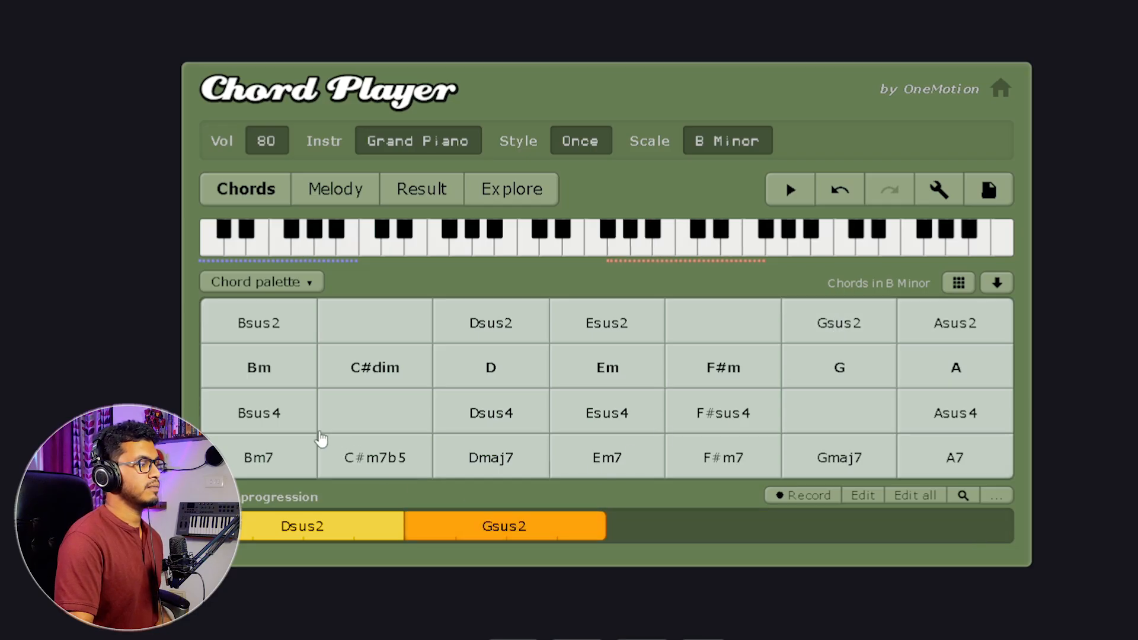
- Append Bm7 and a second Gsus2 to the end of the chord progression
click(257, 466)
drag(257, 466, 684, 540)
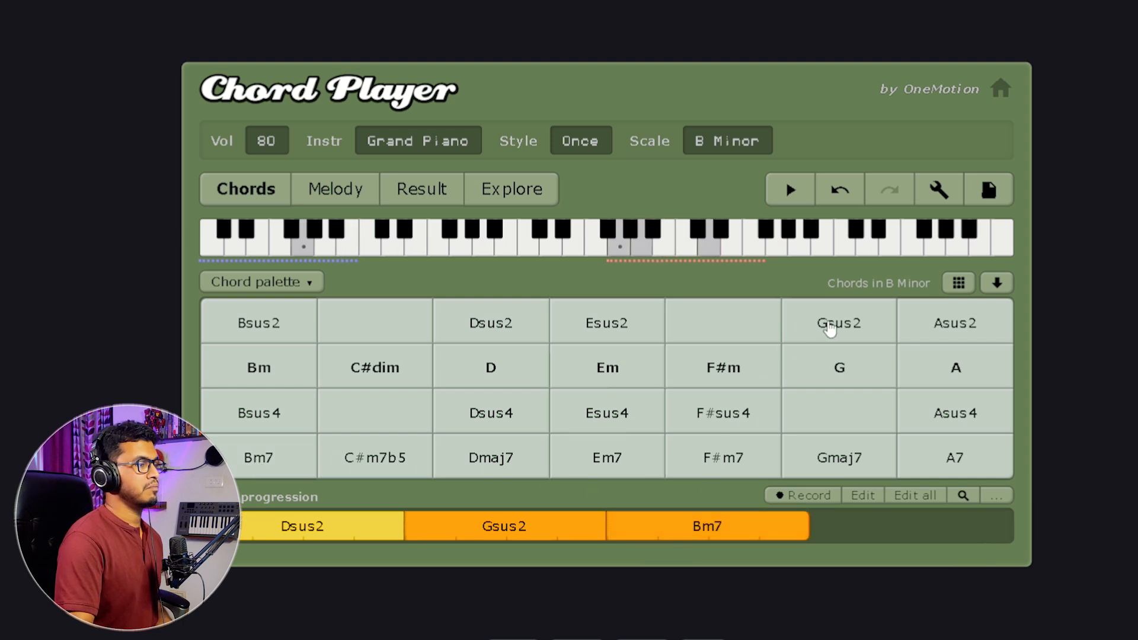
click(829, 329)
drag(842, 411, 869, 536)
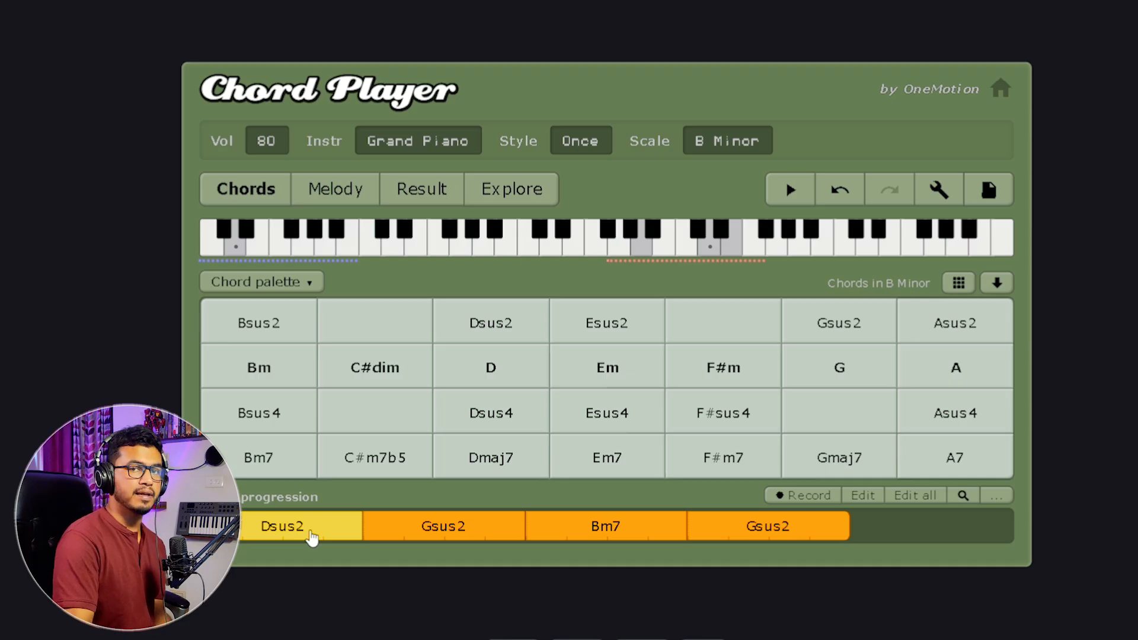
- Examine the duration setting of the Dsus2 block and listen to the Dsus2 and Gsus2 blocks in the progression
click(312, 539)
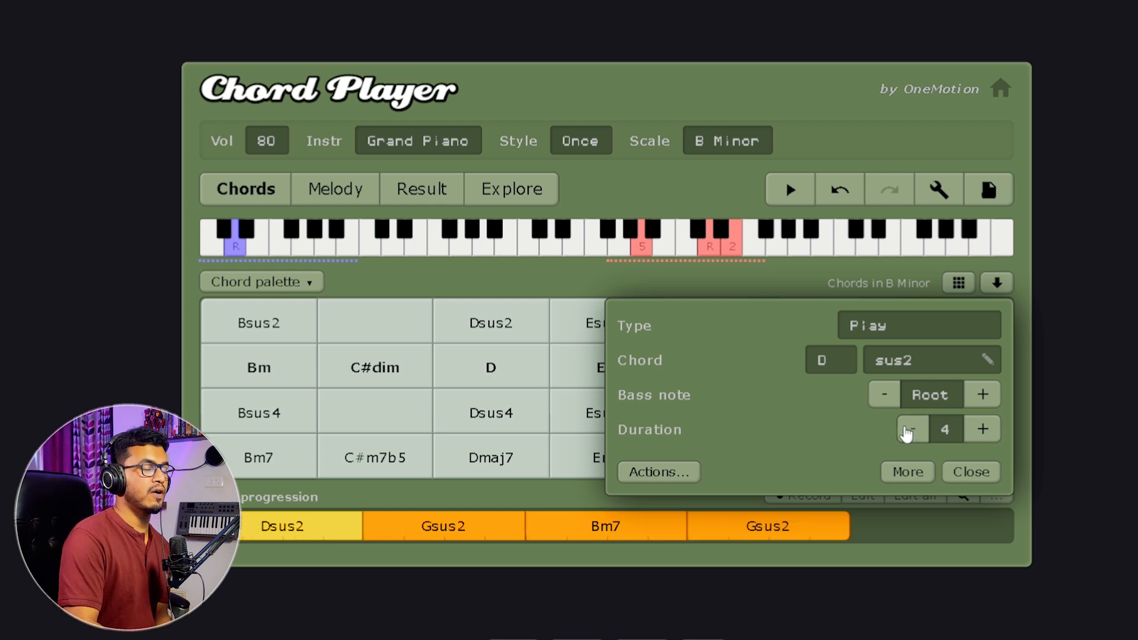
click(907, 432)
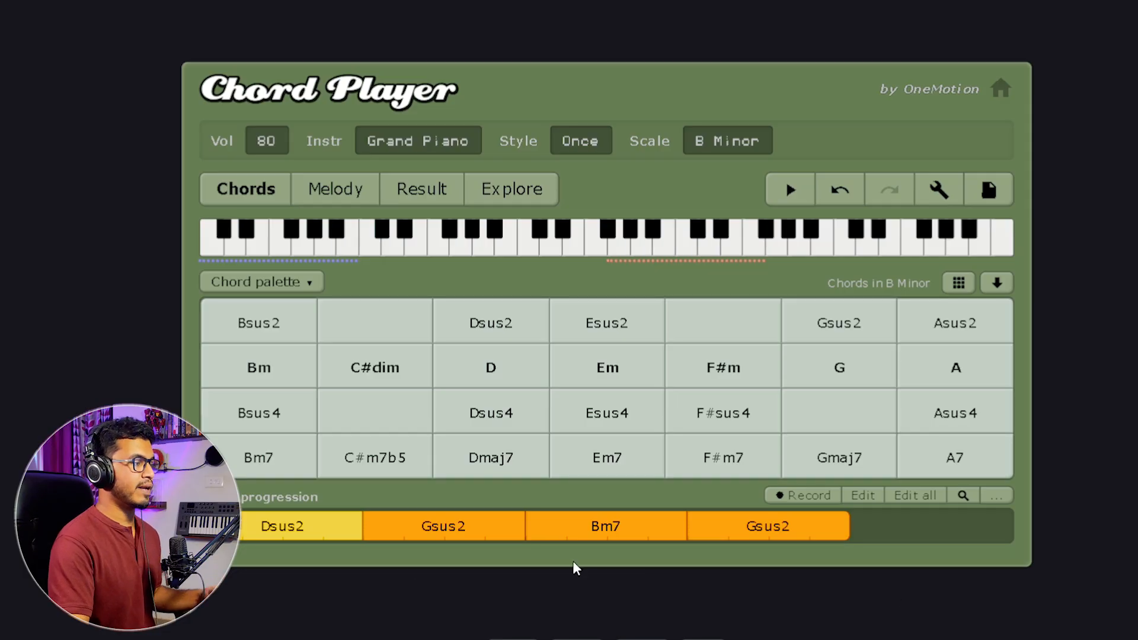
click(327, 542)
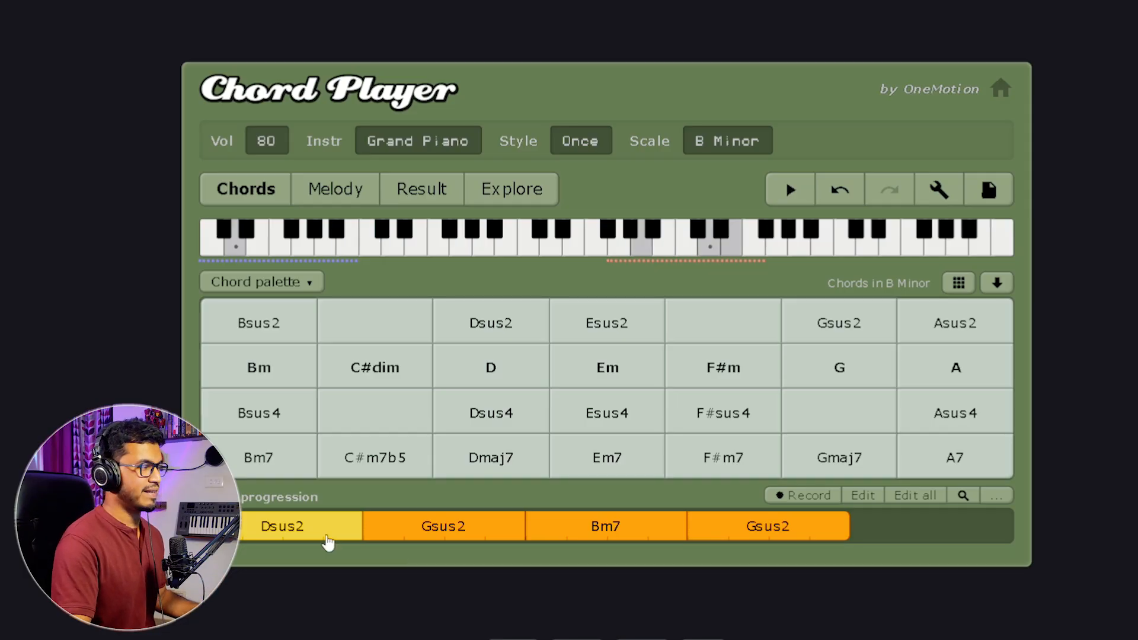
click(457, 543)
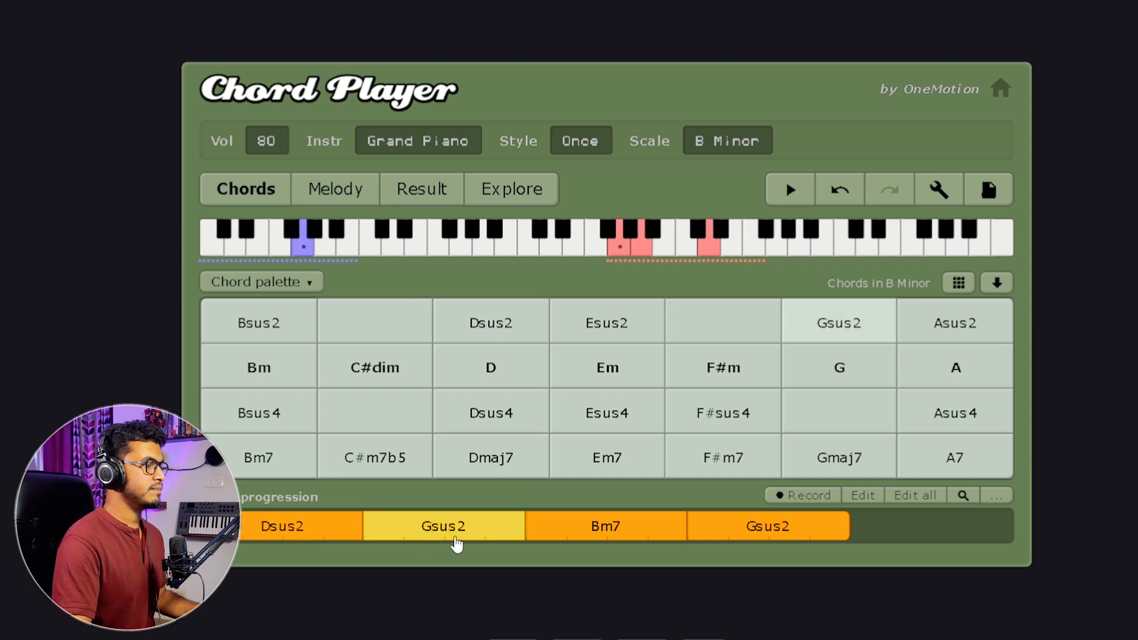
- Set the duration of the Dsus2 block to 2 and play the progression
click(285, 544)
click(916, 434)
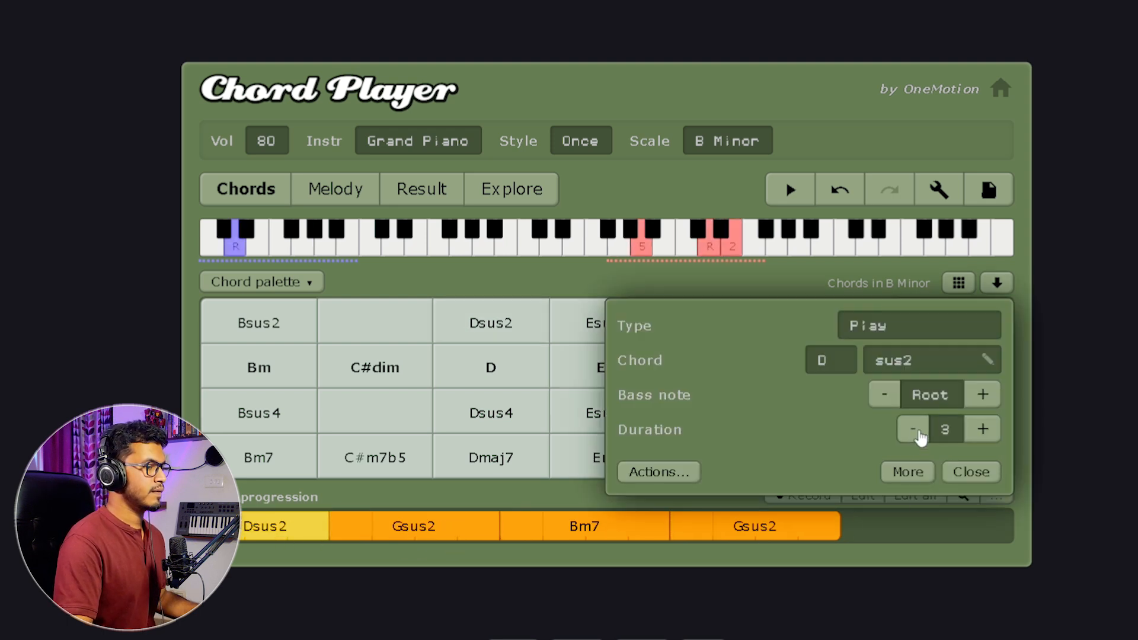
click(921, 438)
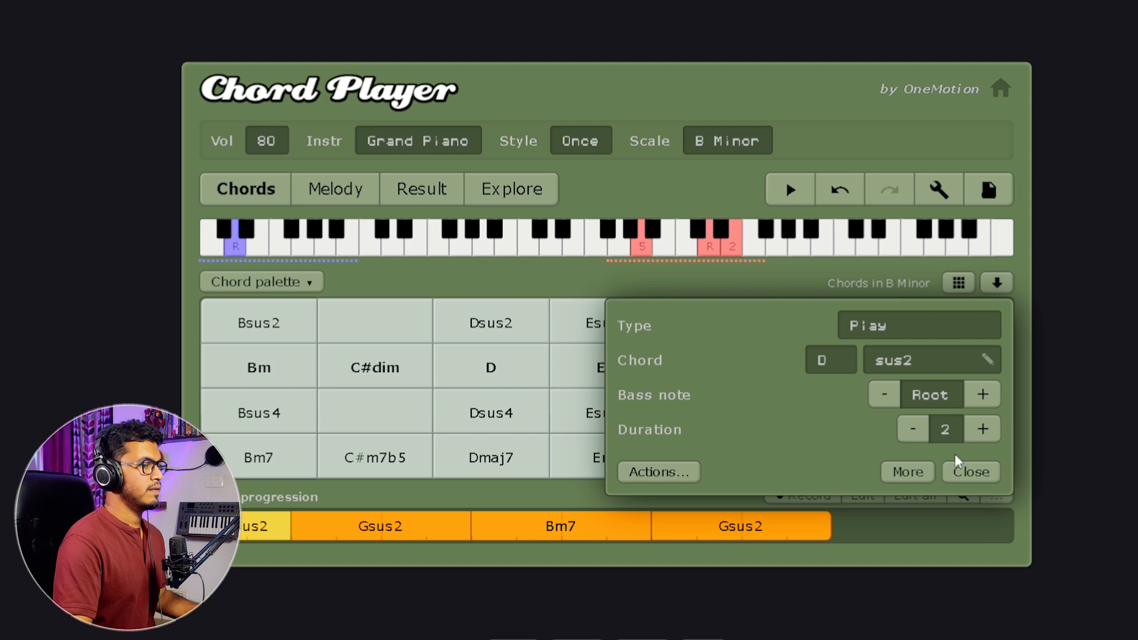
click(958, 468)
key(space)
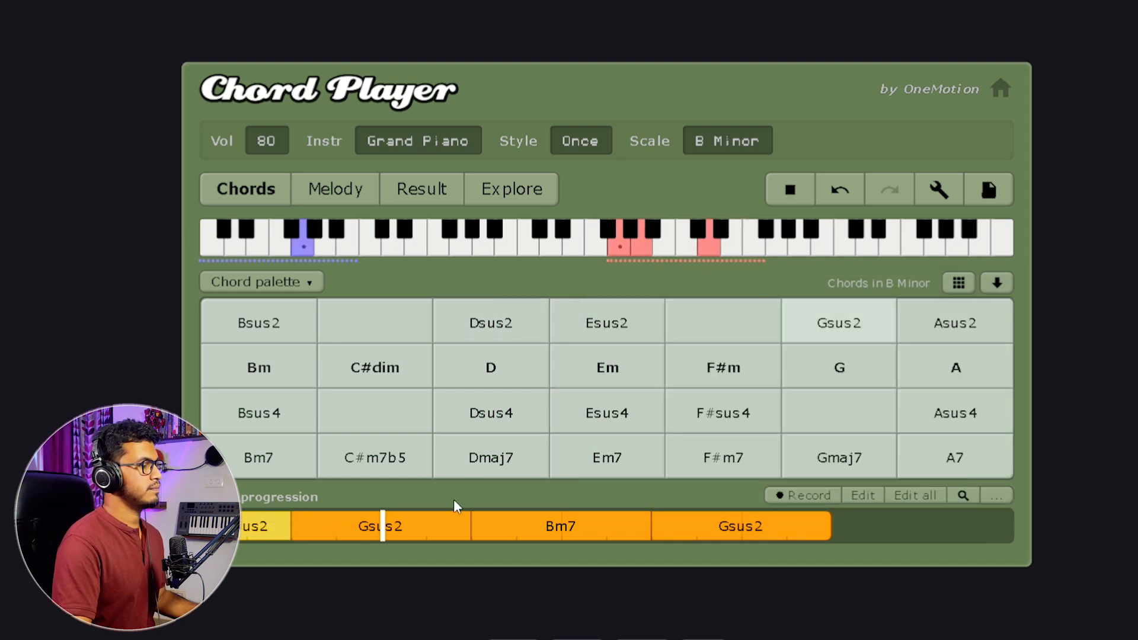
- Set the duration of the first Gsus2 block to 6 and of the Bm7 block to 2
click(441, 525)
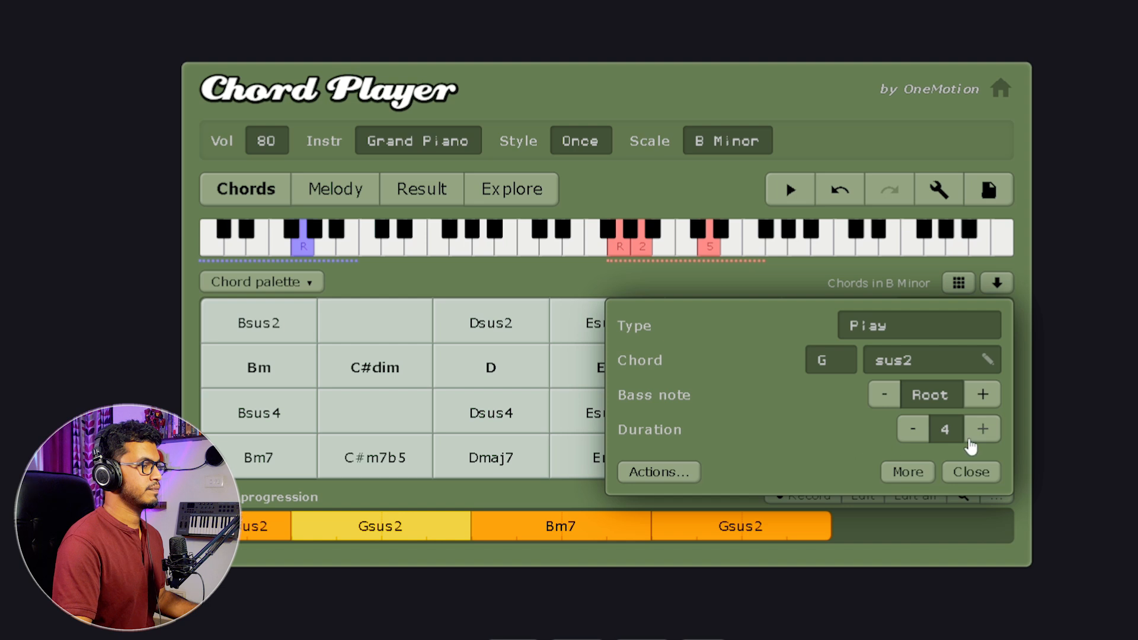
click(974, 436)
click(918, 527)
click(605, 526)
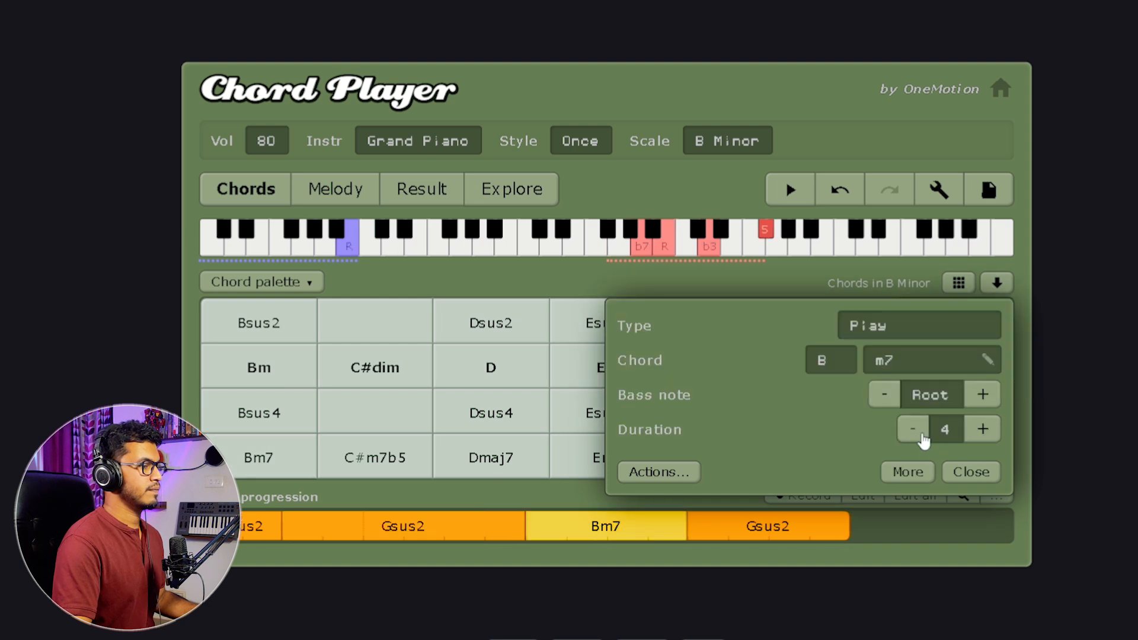
click(914, 430)
- Set the duration of the last Gsus2 block to 6 and play the progression
click(728, 534)
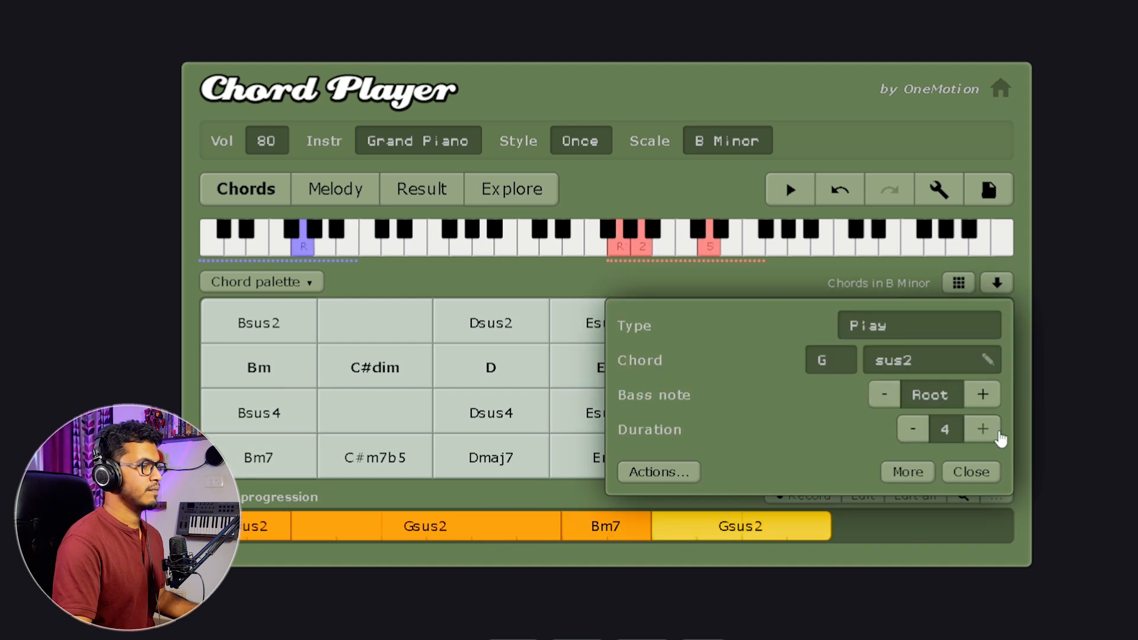
click(983, 430)
click(929, 527)
click(956, 479)
key(space)
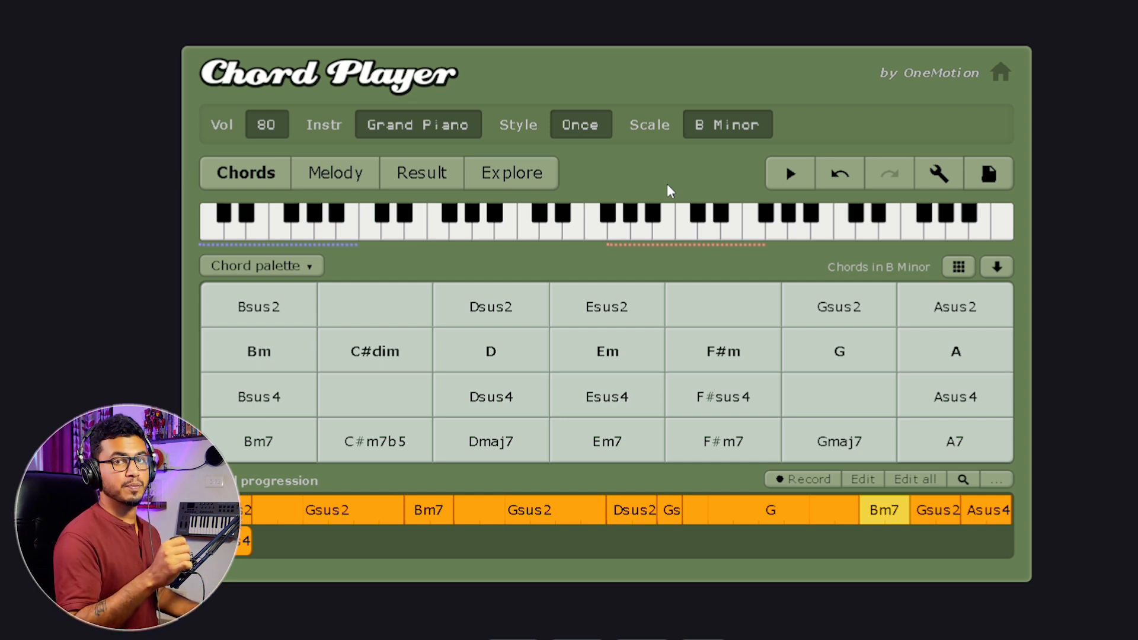
- Apply the Basic 1 playing style with a tempo of about 71 BPM
click(546, 348)
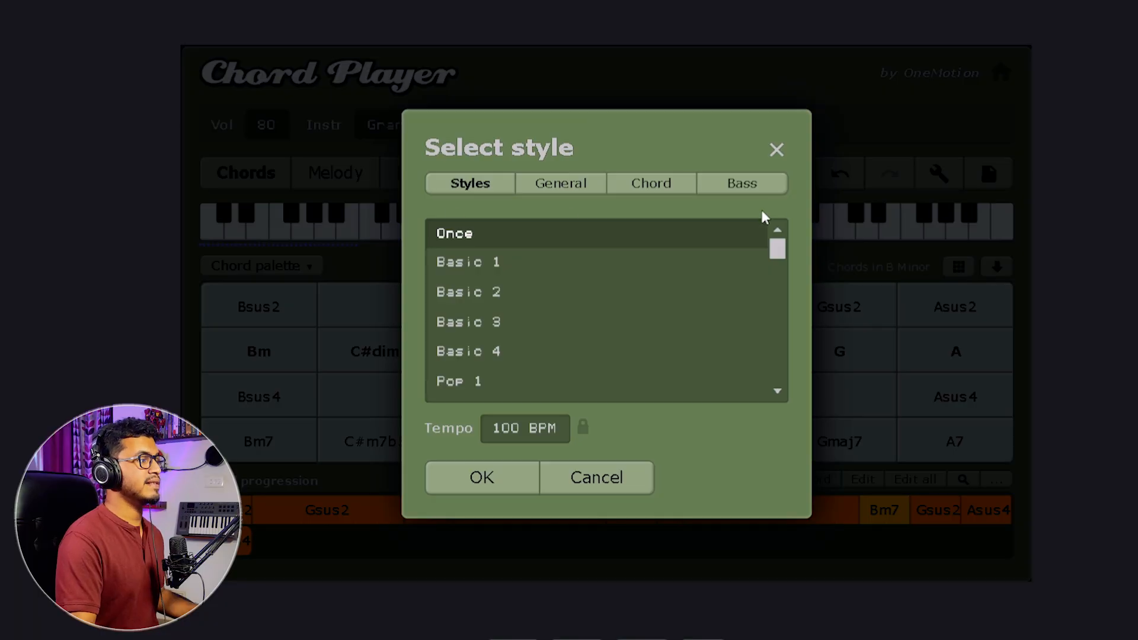
click(510, 277)
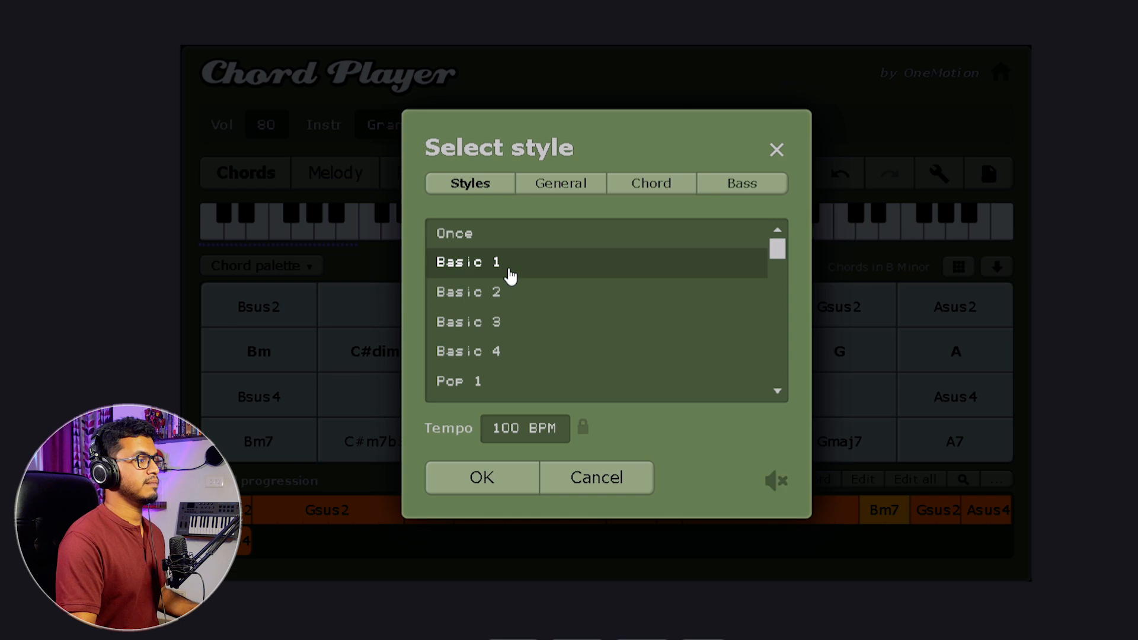
click(517, 436)
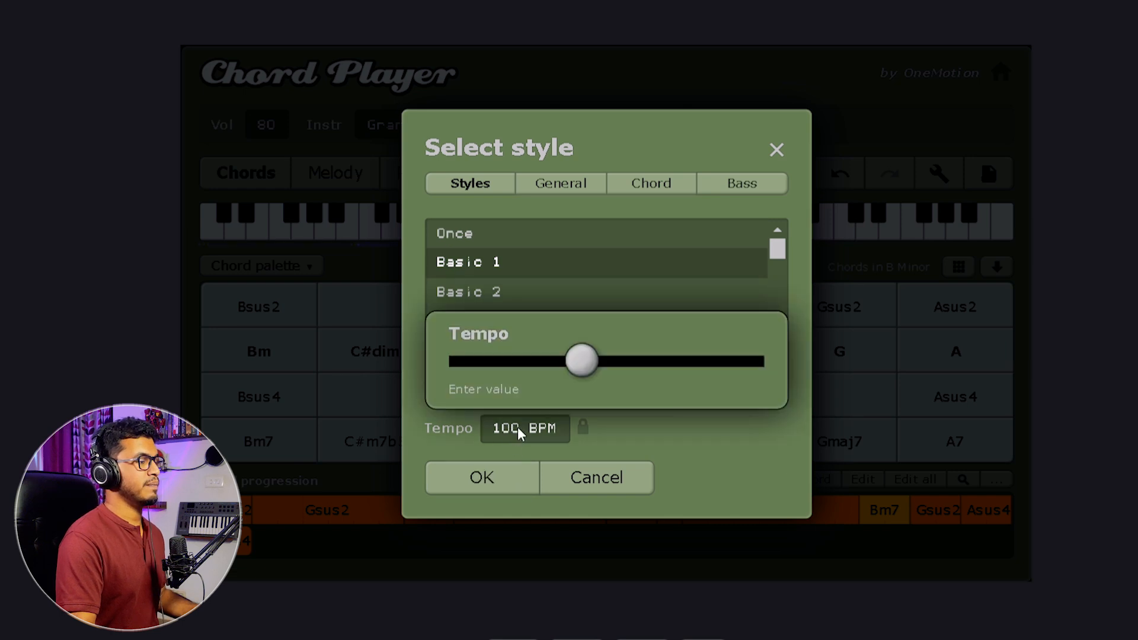
drag(578, 382, 538, 367)
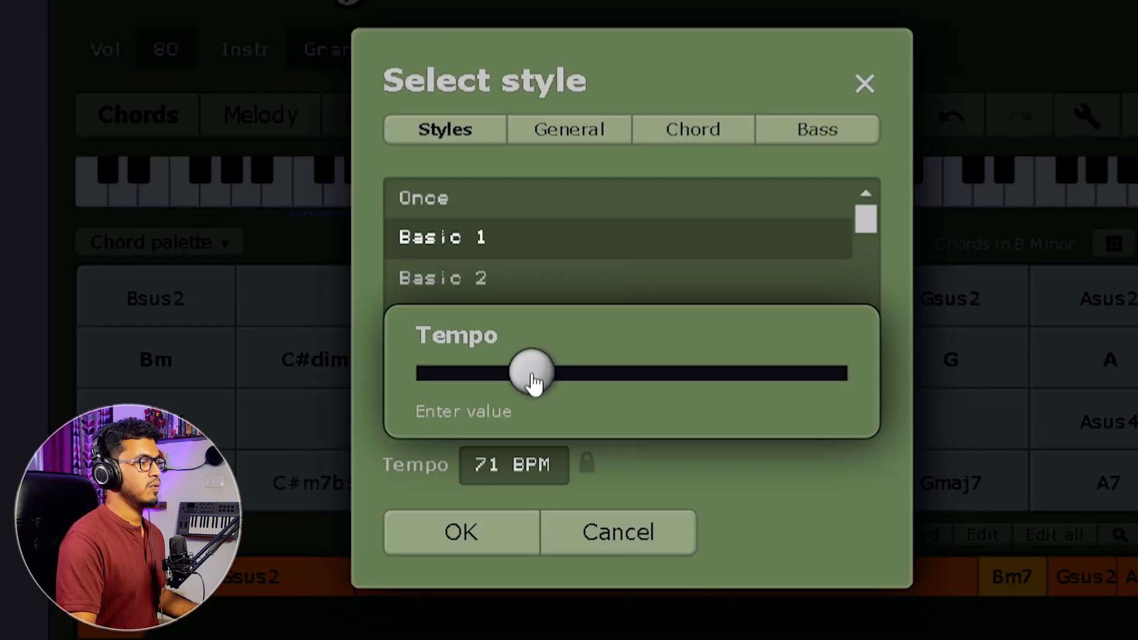
click(465, 544)
- Play the progression to compare the Basic 1, Basic 2 and Basic 4 styles
key(space)
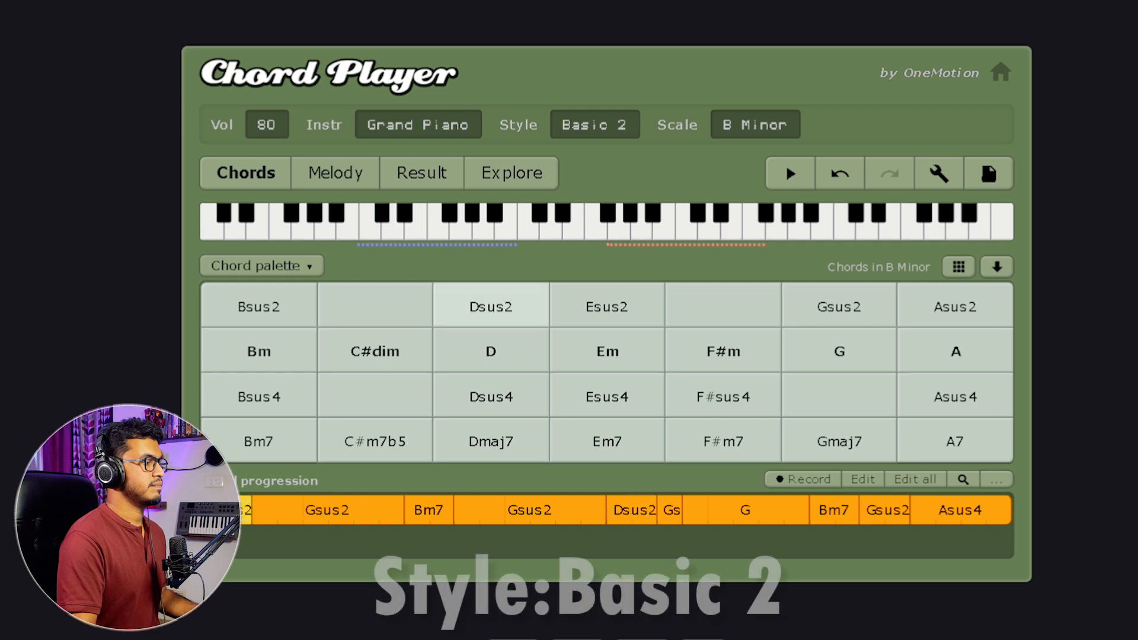
key(space)
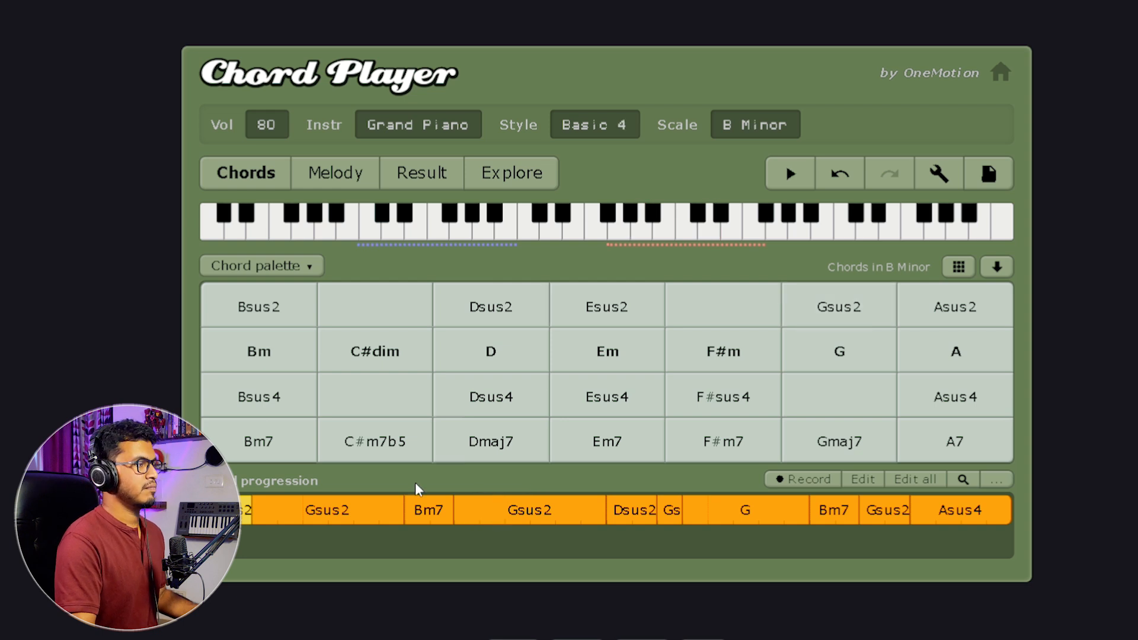
key(space)
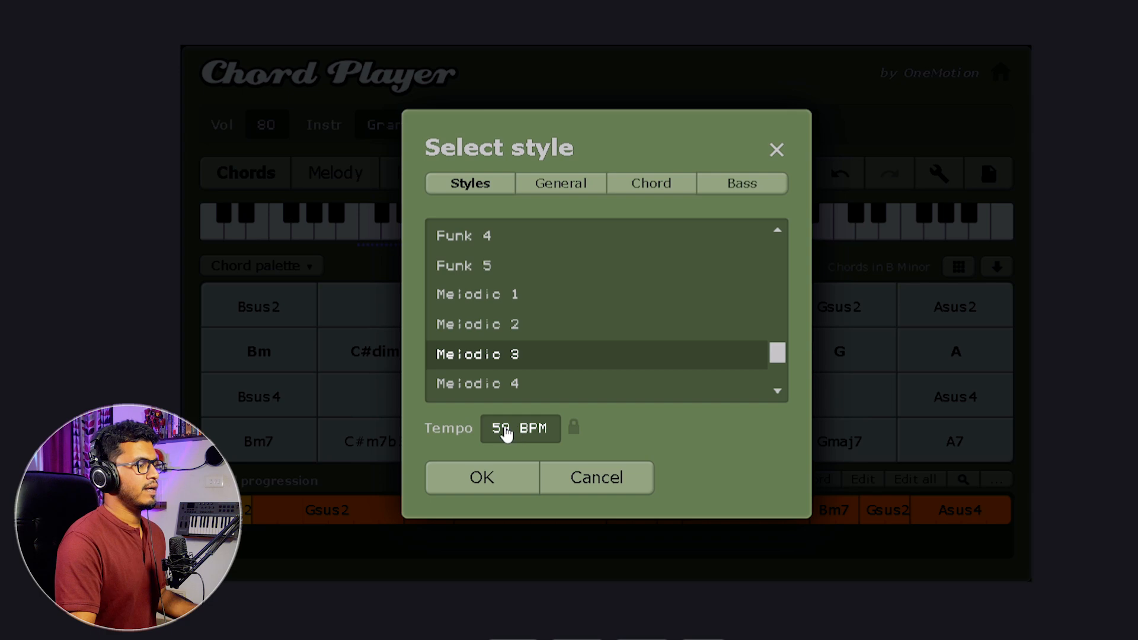
- Apply the Melodic 3 style at 60 BPM, and switch to Melodic 4 to hear the progression in that style
click(507, 430)
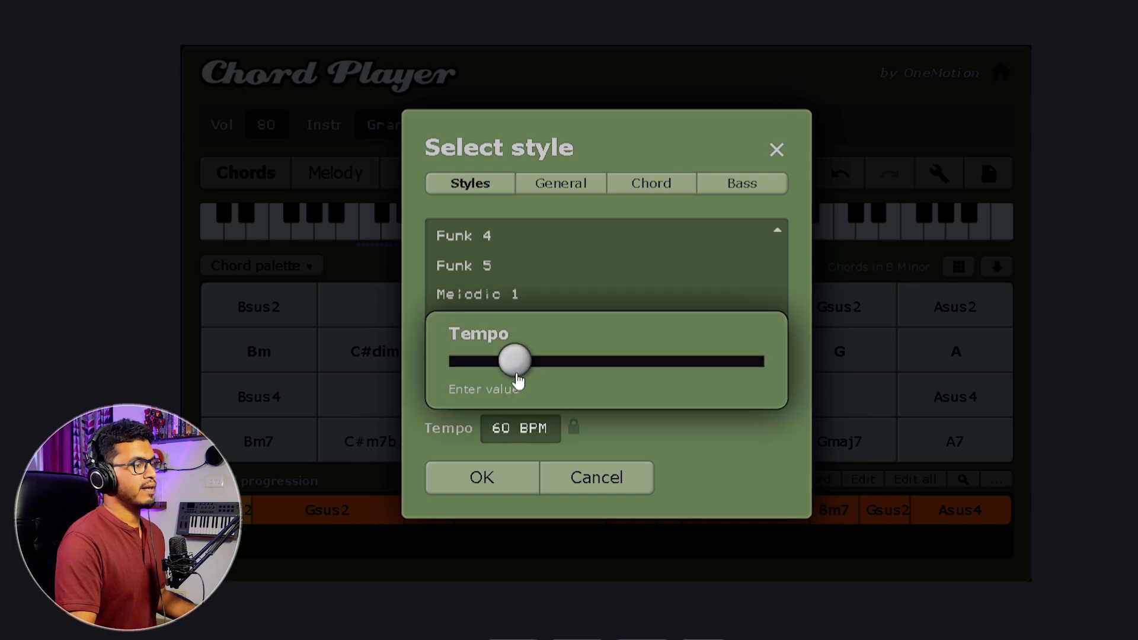
click(514, 478)
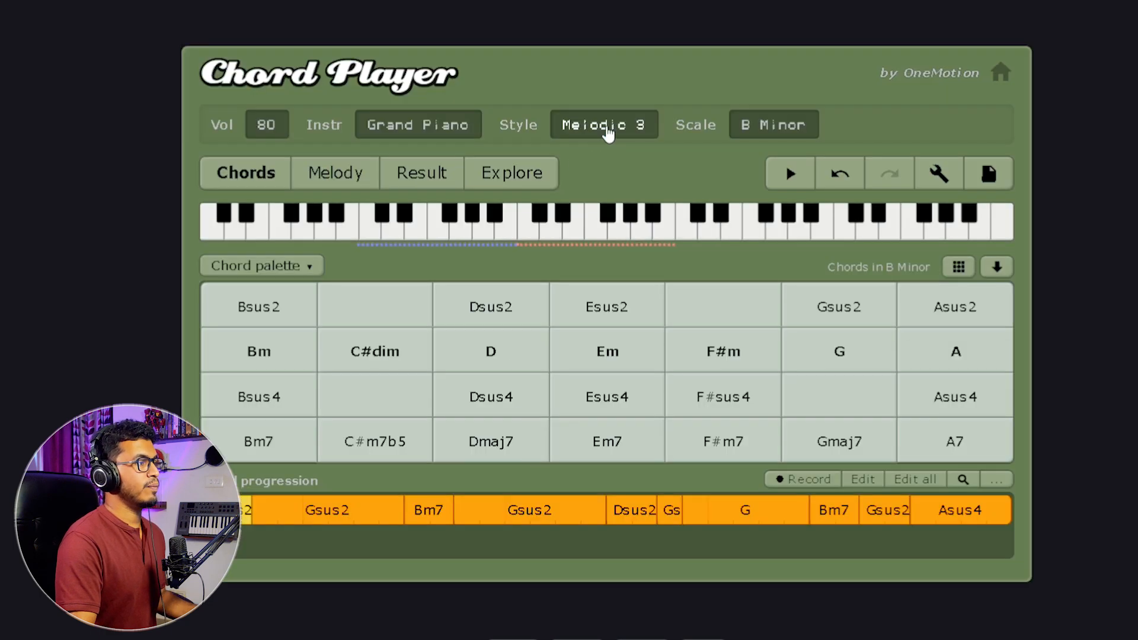
click(609, 133)
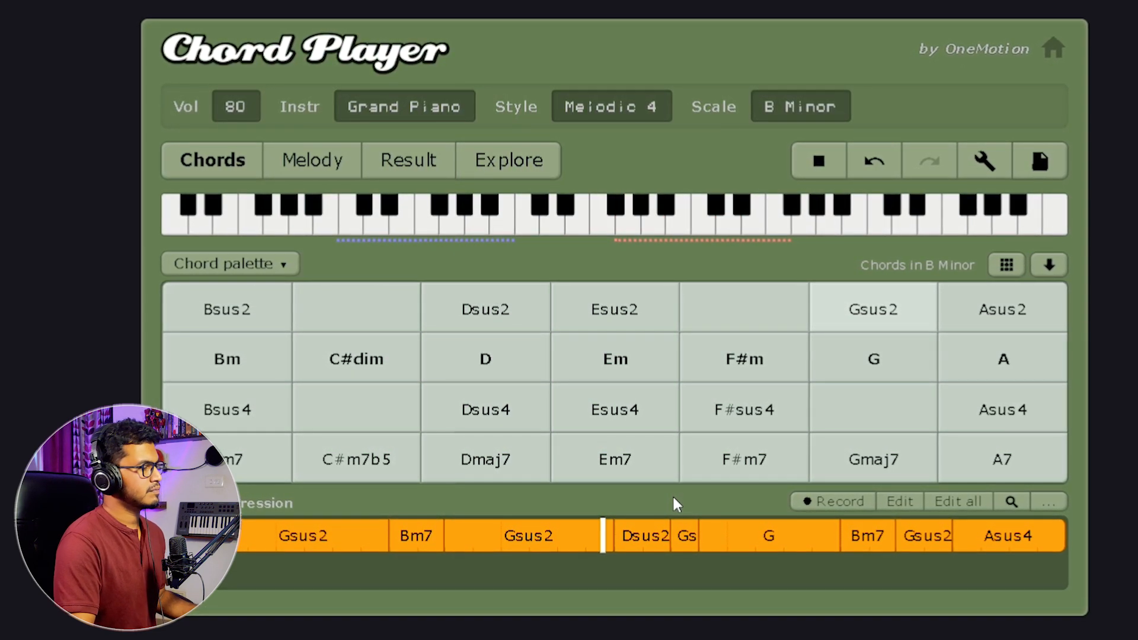
key(space)
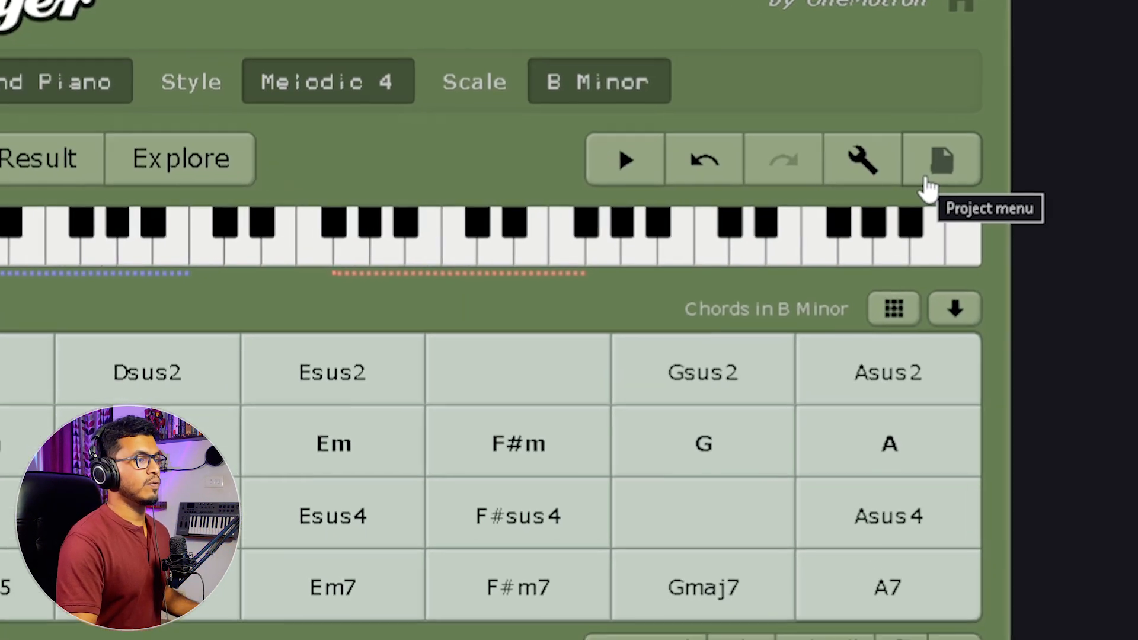
- Export the chord progression with bass and chords as a MIDI file named astral chords
click(928, 181)
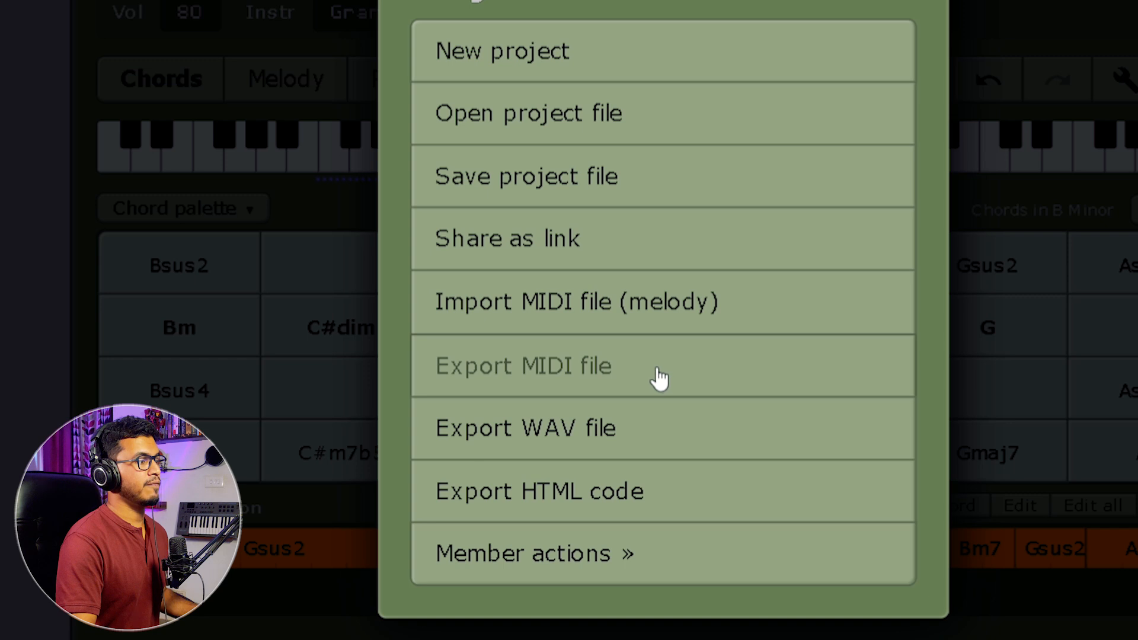
click(659, 378)
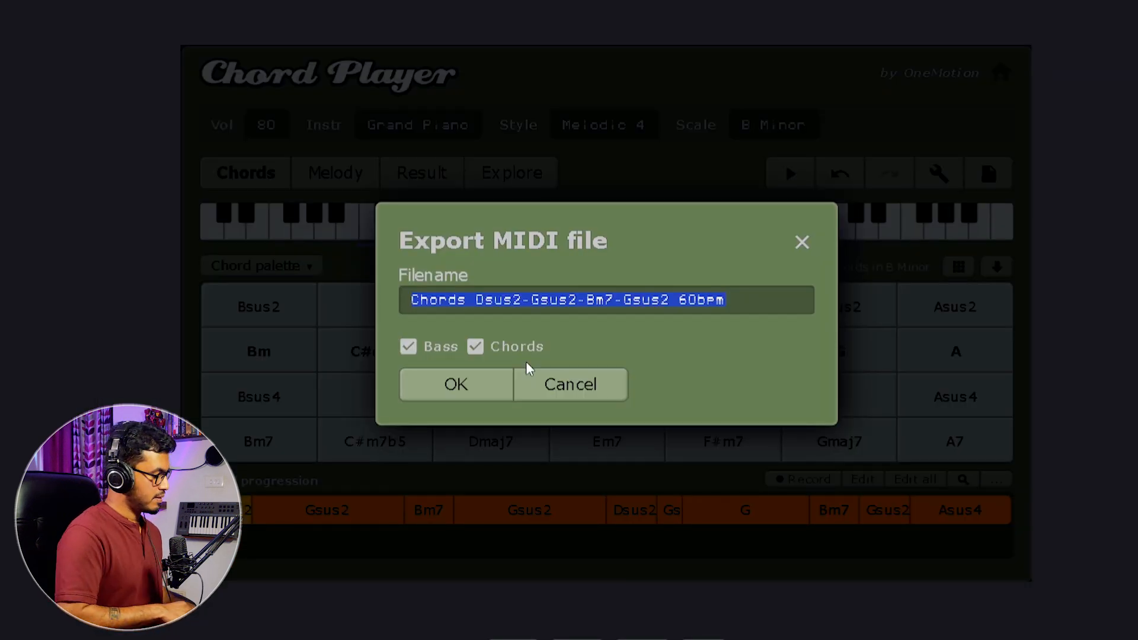
text(asl)
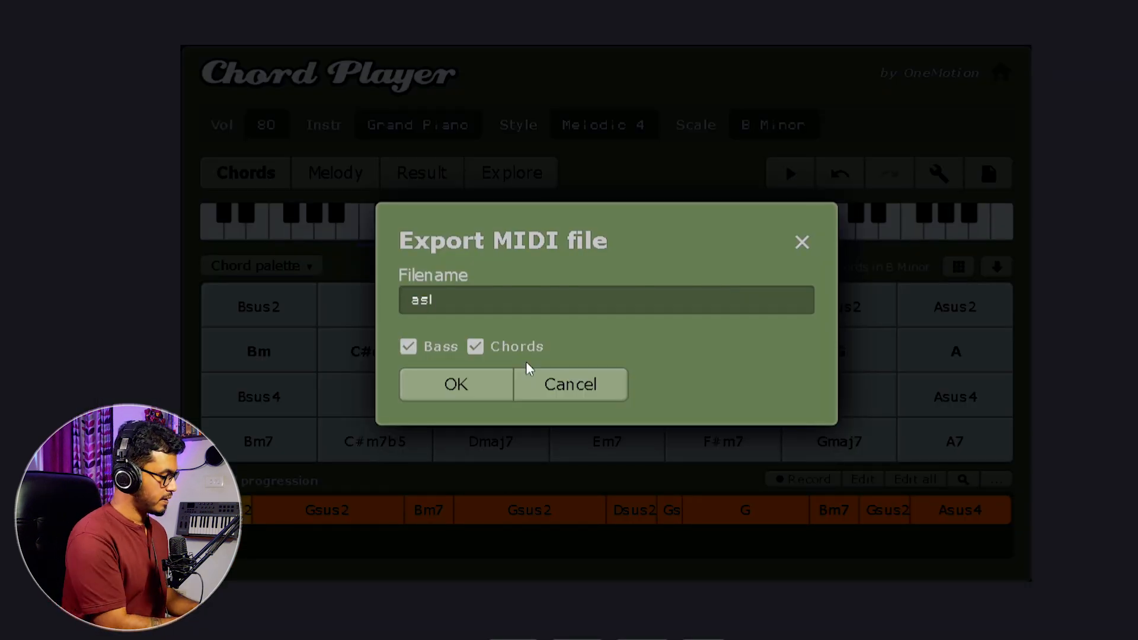
text(ral chor)
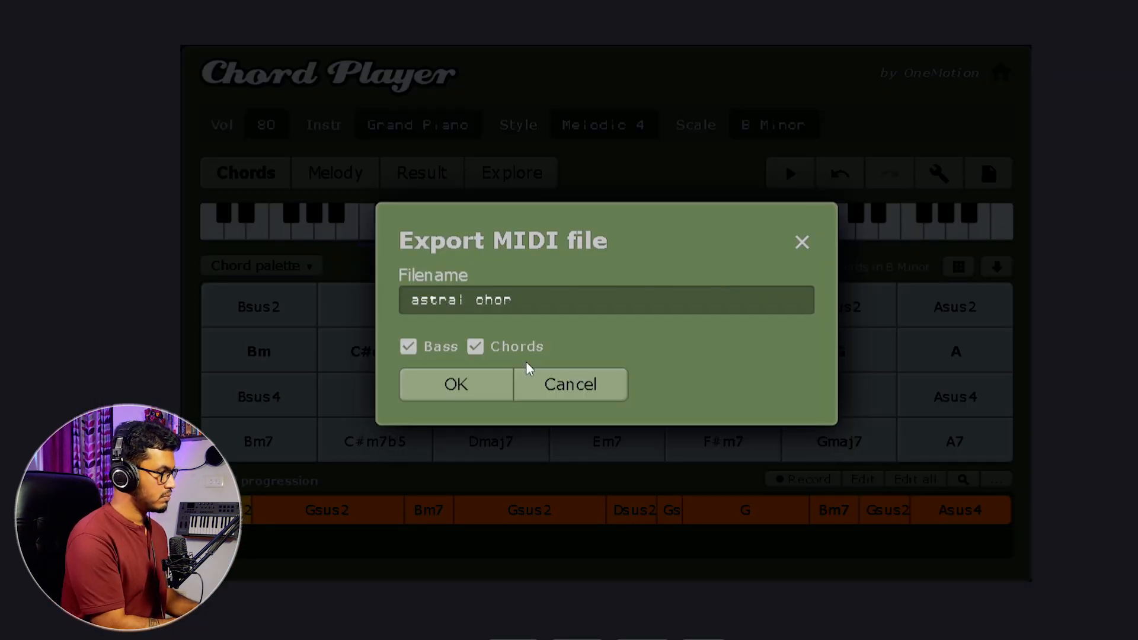
text(ds)
click(480, 385)
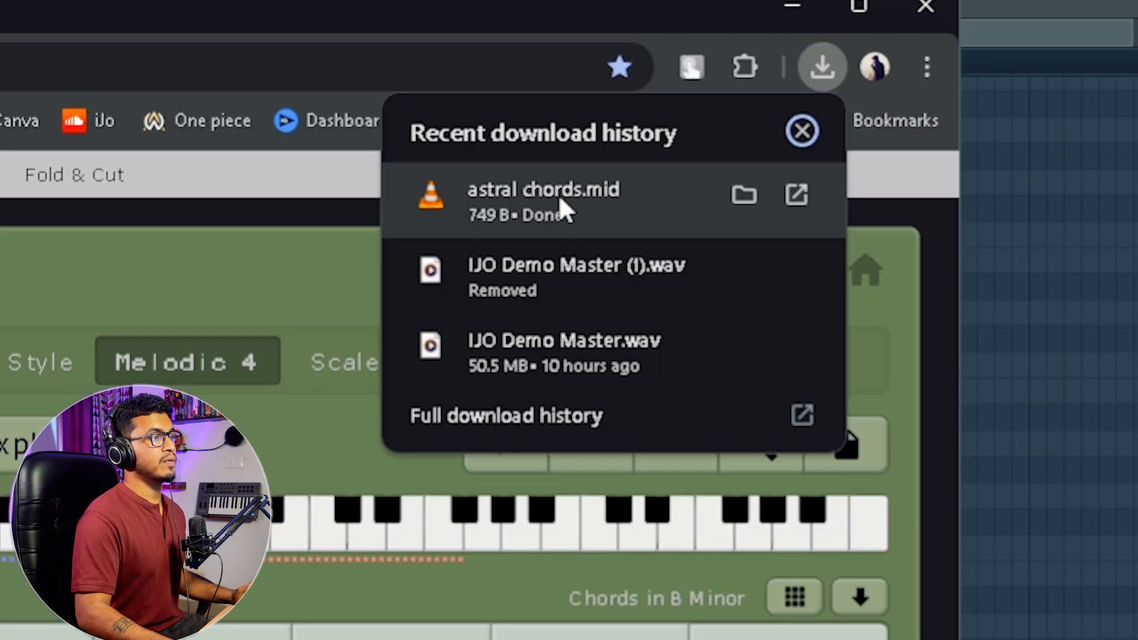
- Import astral chords.mid into the FL Studio piano roll for imagiro piano 2 with all tracks and channels, and deselect the notes
drag(559, 195, 292, 274)
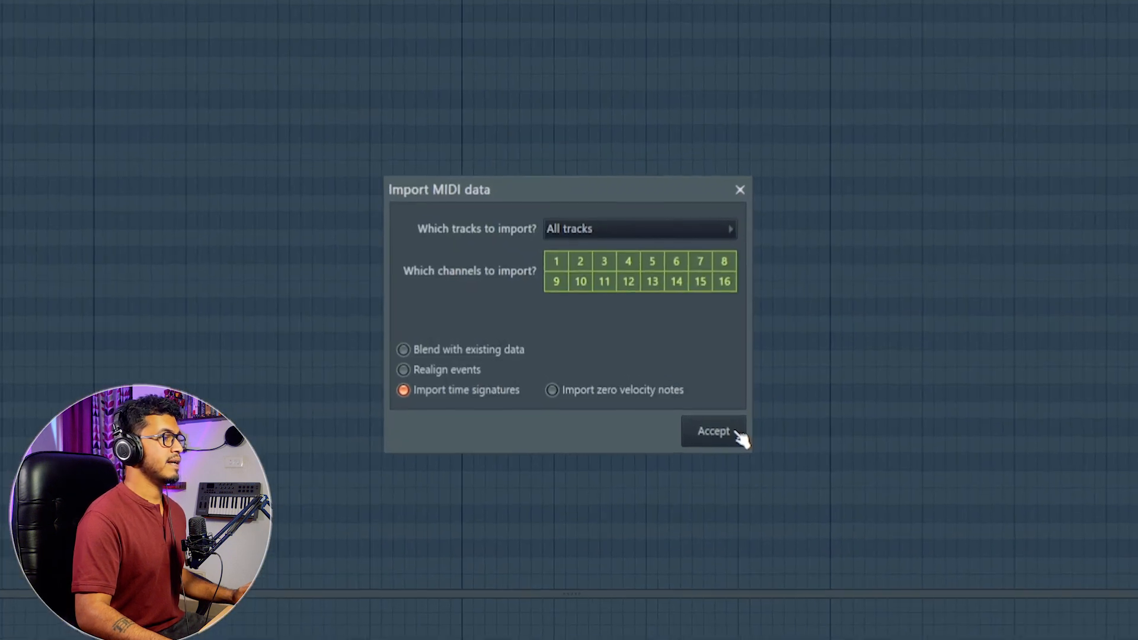
click(738, 433)
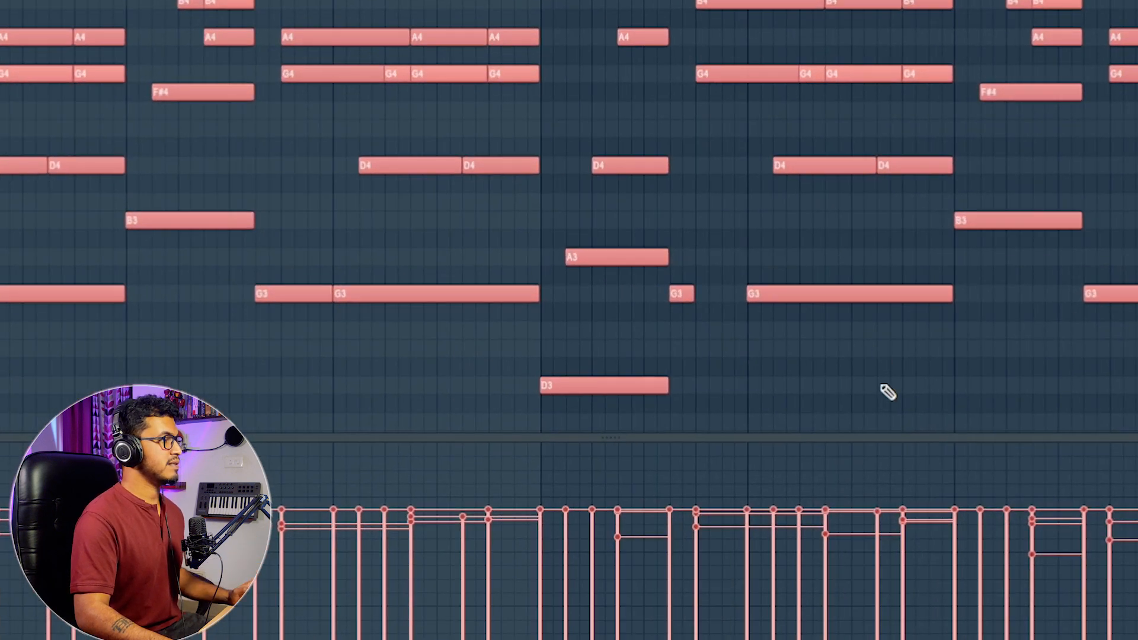
ctrl+click(731, 472)
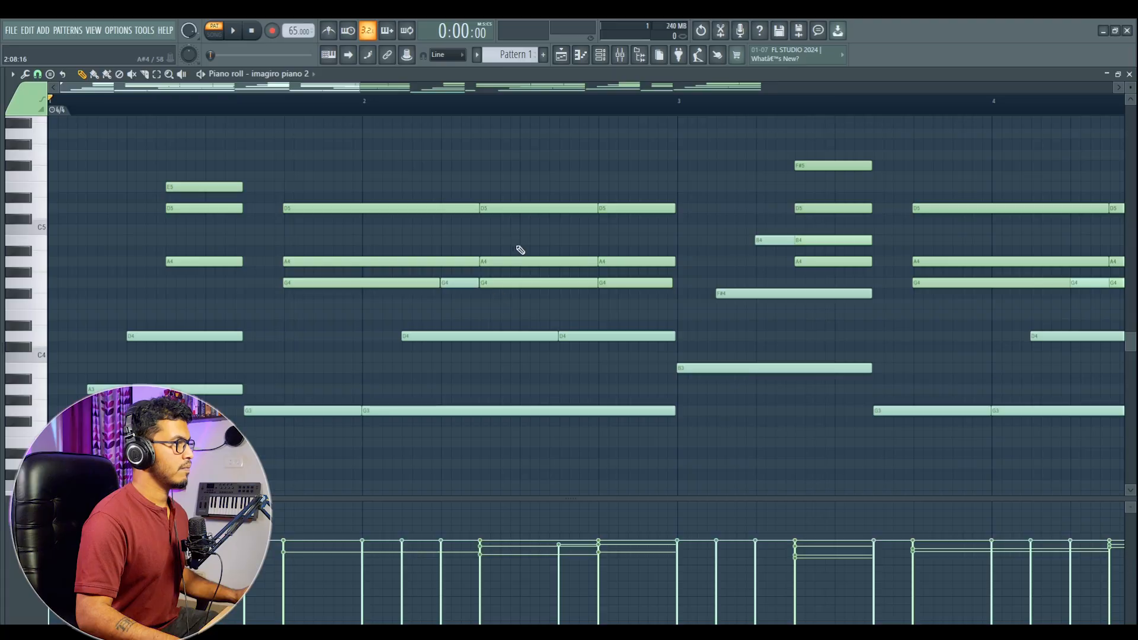
- Apply the Strum tool to the stacked D5, A4 and G4 chord notes in the later part of bar 2
drag(528, 182, 530, 313)
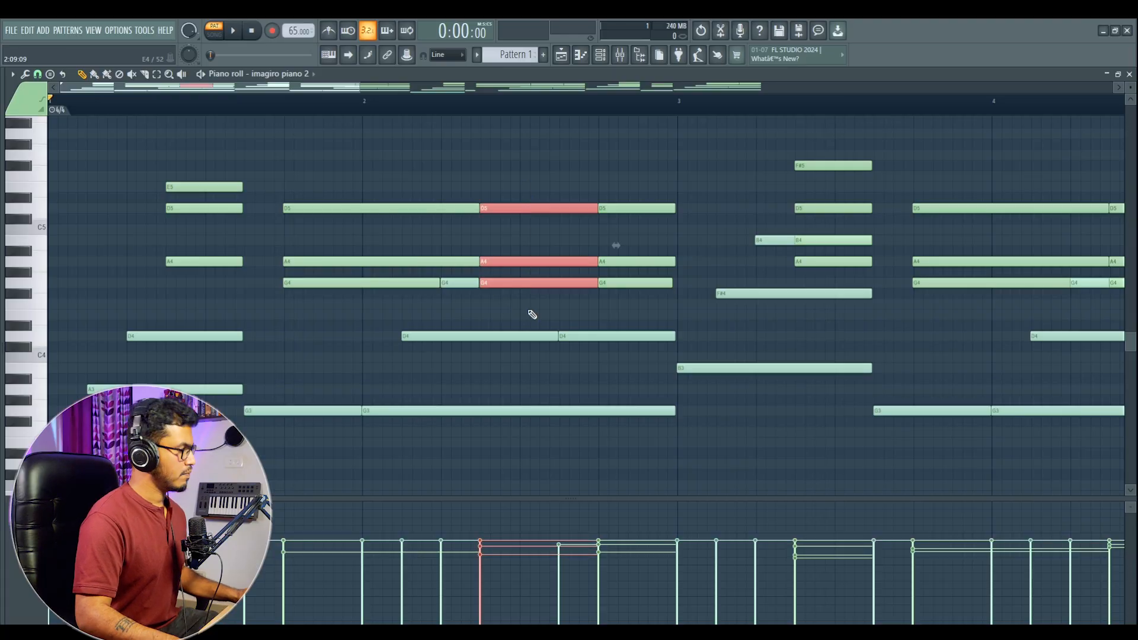
key(alt+s)
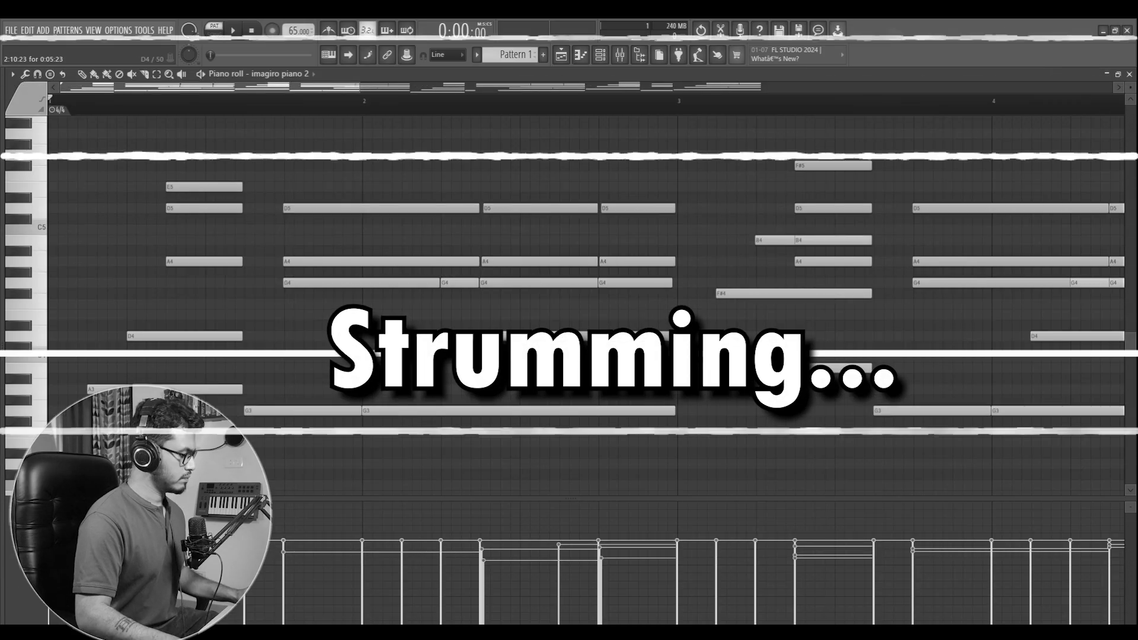
key(alt+s)
click(641, 313)
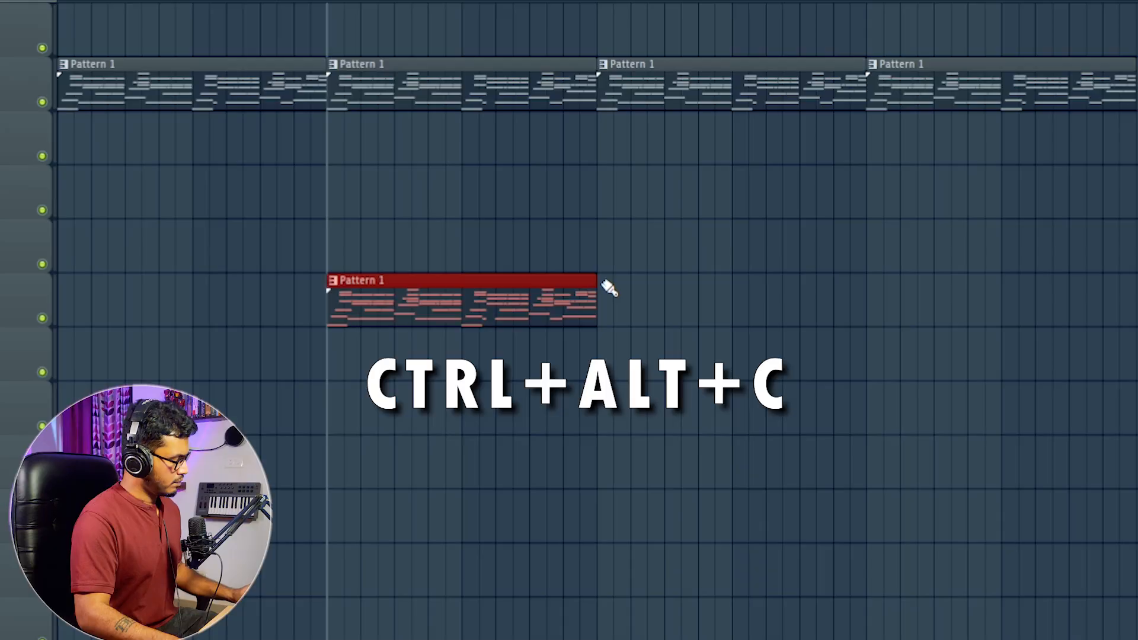
- Consolidate the extra Pattern 1 clip to audio and load the massive reverb preset We Are Stardust in ValhallaSupermassive on Insert 3
key(ctrl+alt+c)
click(704, 572)
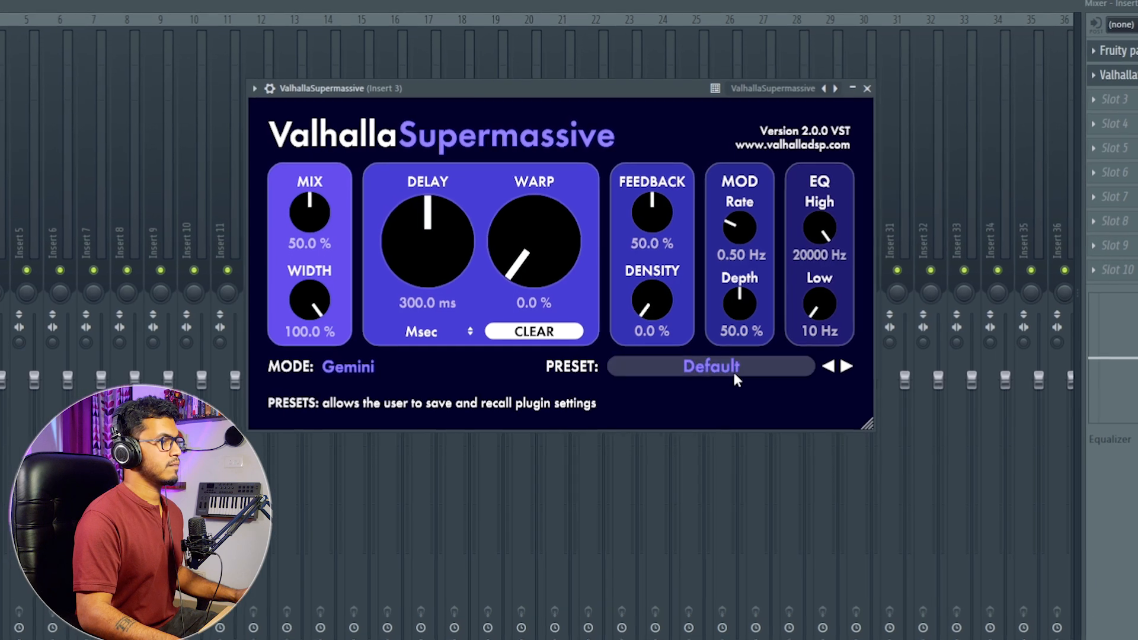
mouse_move(753, 560)
mouse_move(821, 563)
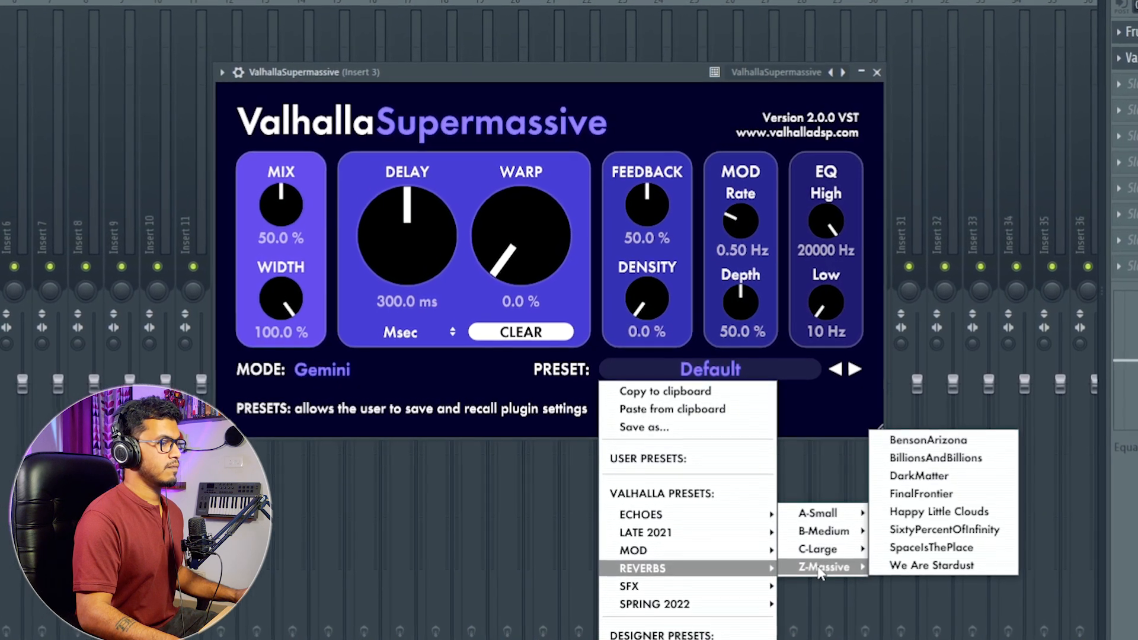
click(925, 566)
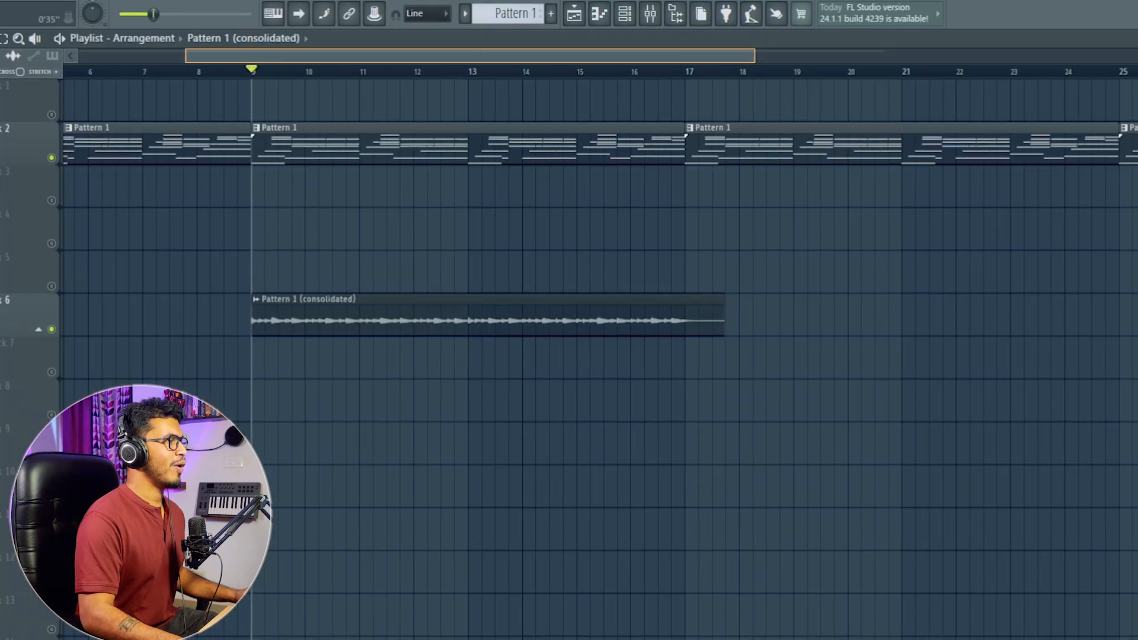
- Move the consolidated audio clip to Track 3 directly below Pattern 1 and lower the Insert 3 volume slightly
drag(350, 332, 333, 182)
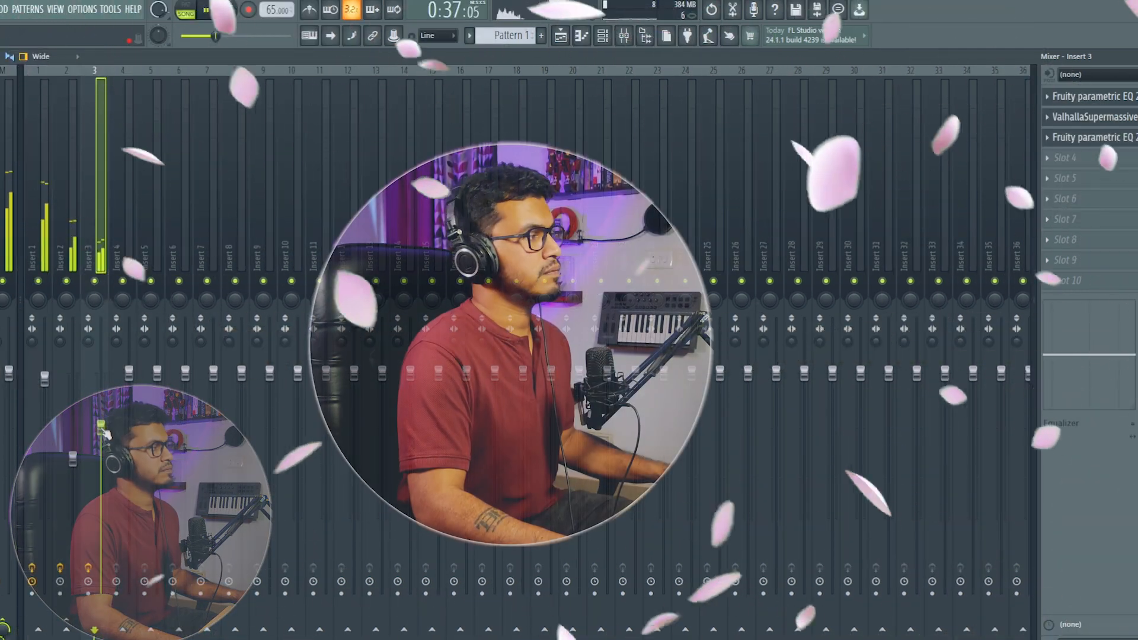
mouse_move(101, 411)
mouse_down()
mouse_move(100, 390)
mouse_move(101, 428)
mouse_up()
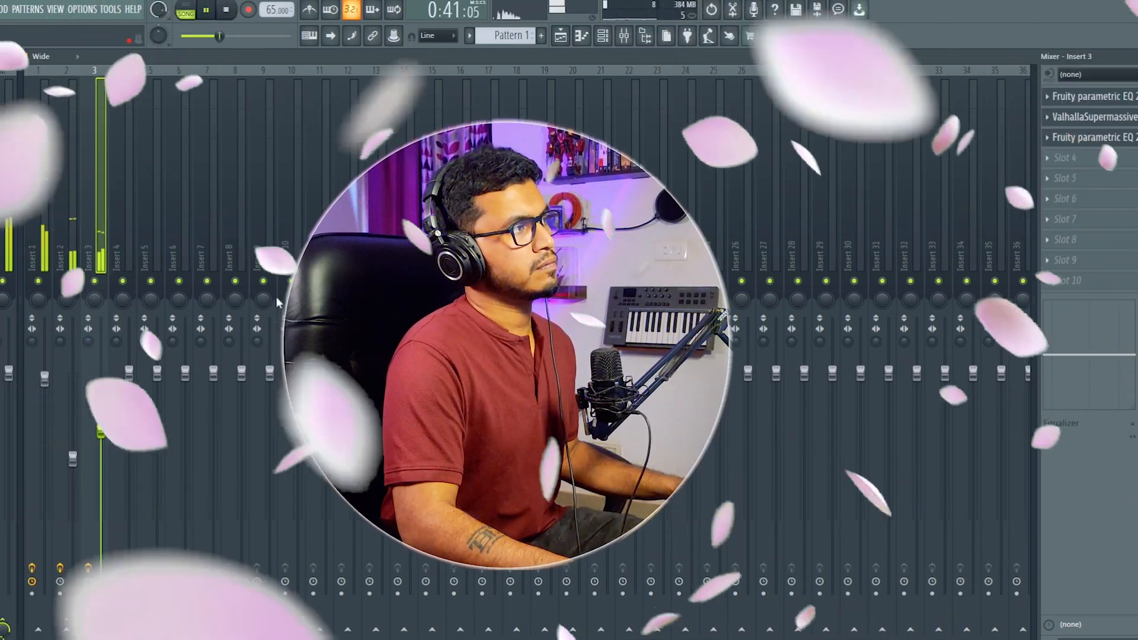
- Return to the playlist and save the project as chord midi.flp
click(562, 38)
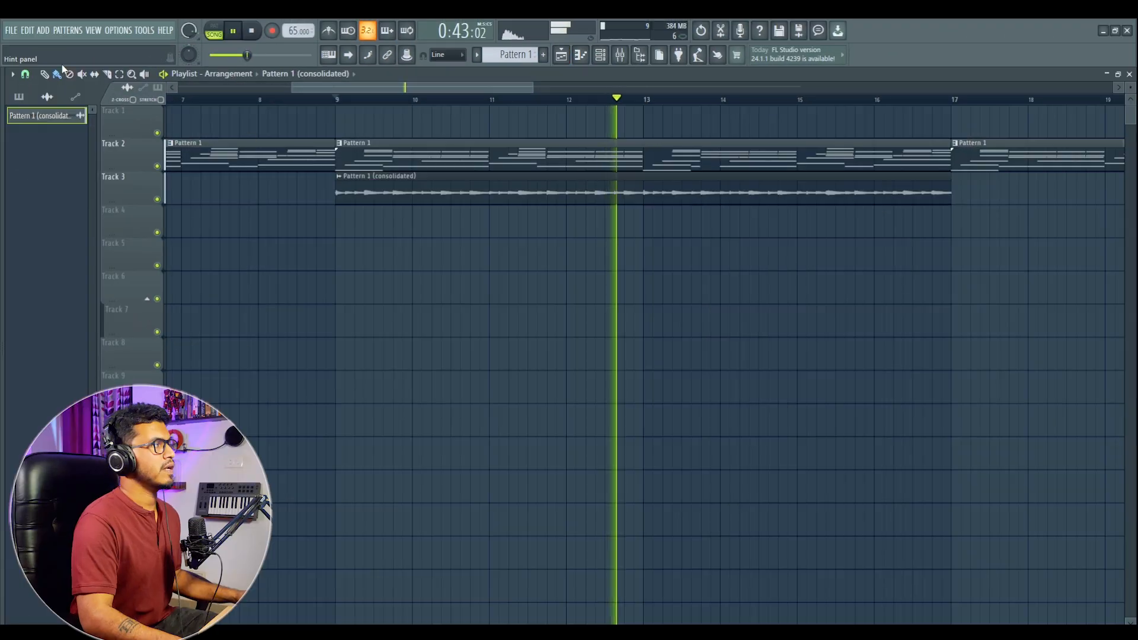
click(9, 31)
click(20, 97)
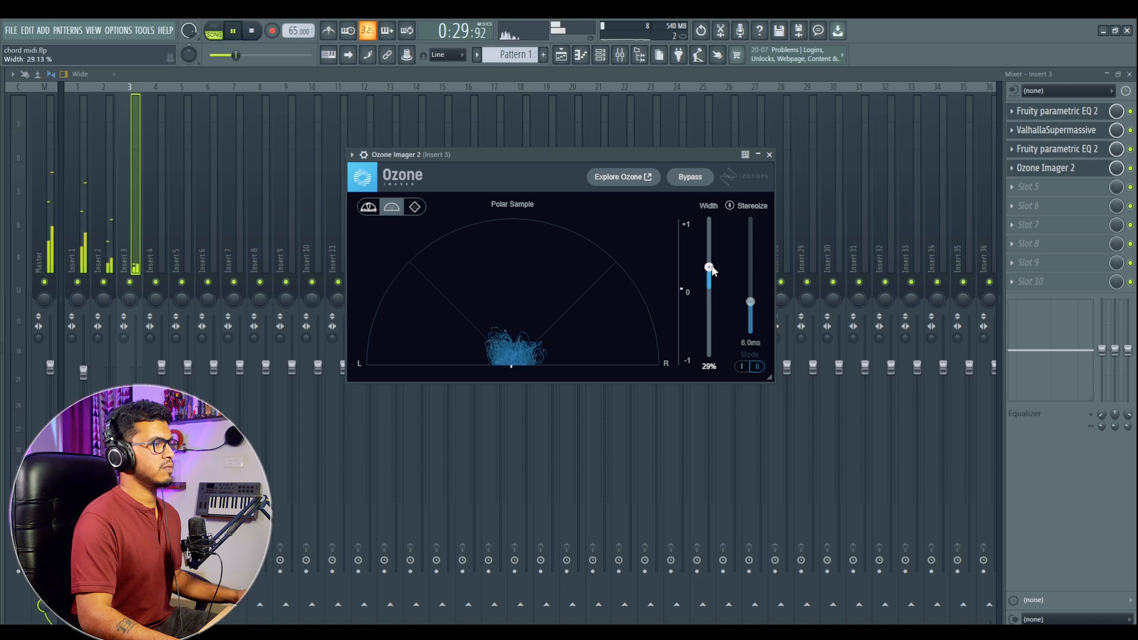
- Increase the stereo width of Insert 3 in Ozone Imager 2
drag(713, 266, 717, 252)
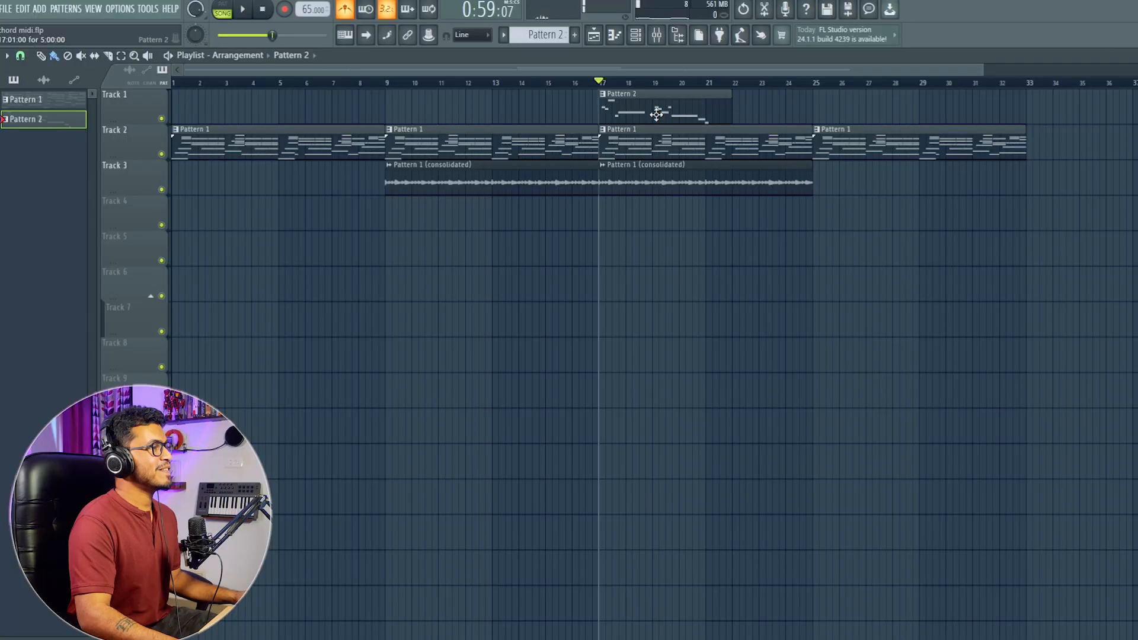
- Lengthen the first C#5 and A4 notes of the Pattern 2 sax melody slightly and lower the A4 note's velocity
scroll(651, 105, left, 3)
scroll(651, 106, up, 2)
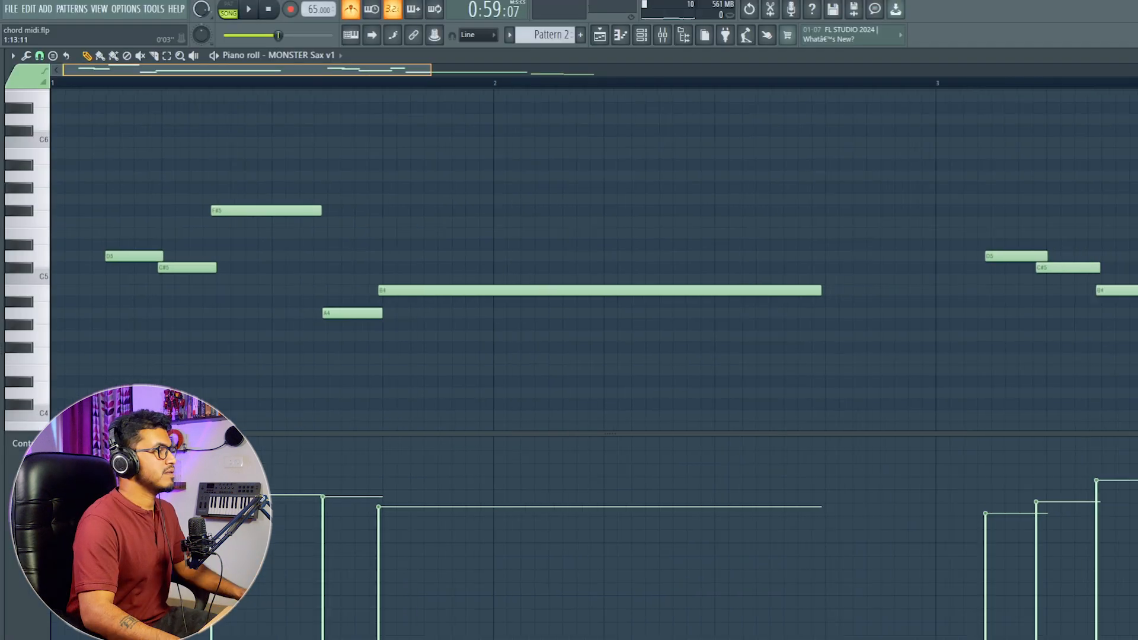
drag(431, 69, 643, 69)
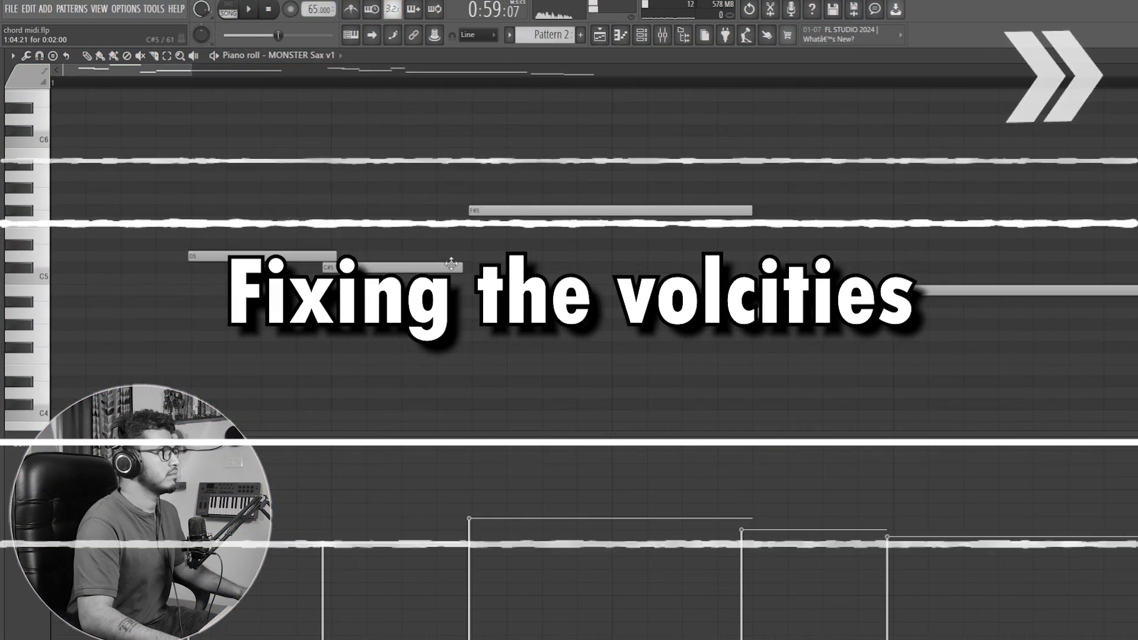
drag(460, 268, 469, 268)
drag(886, 313, 891, 313)
key(space)
drag(742, 531, 744, 556)
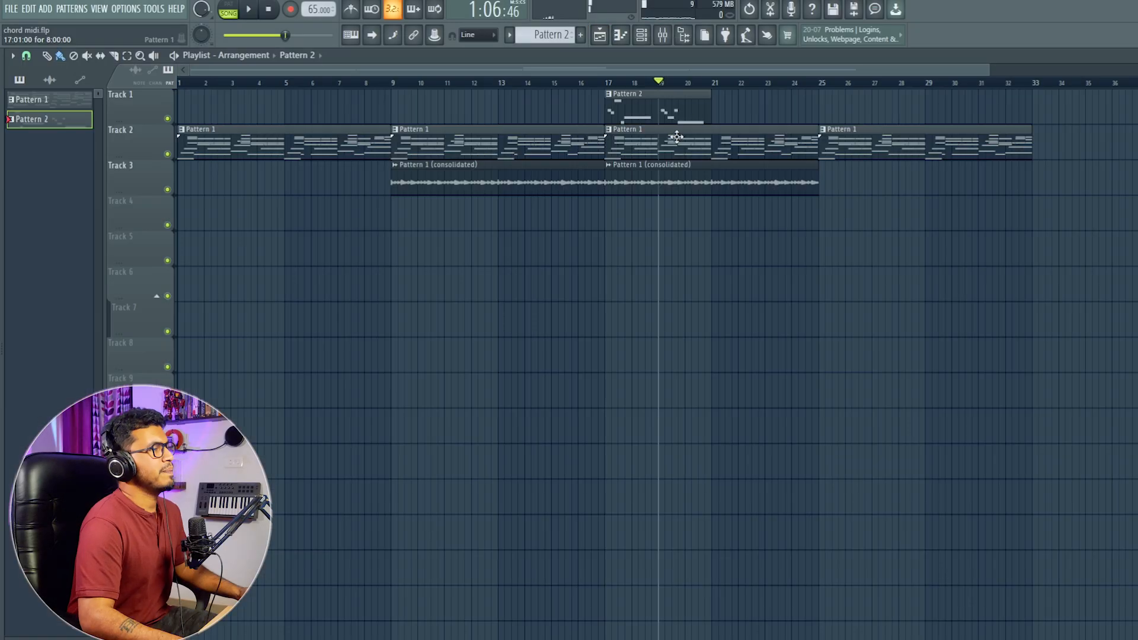
- Duplicate the Pattern 2 clip on Track 1 to start at bar 21, and set the playback position to bar 17
drag(665, 114, 767, 115)
click(613, 83)
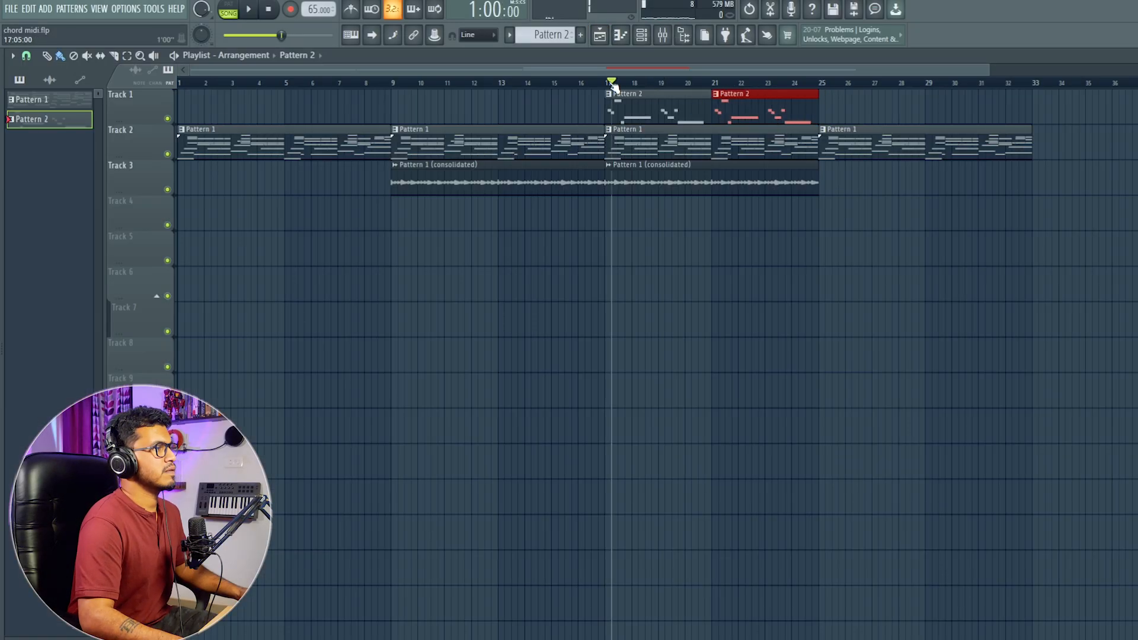
- Add the ESW Vinyl Guitar 2 instrument to the channel rack, reposition its window and start playback
click(642, 37)
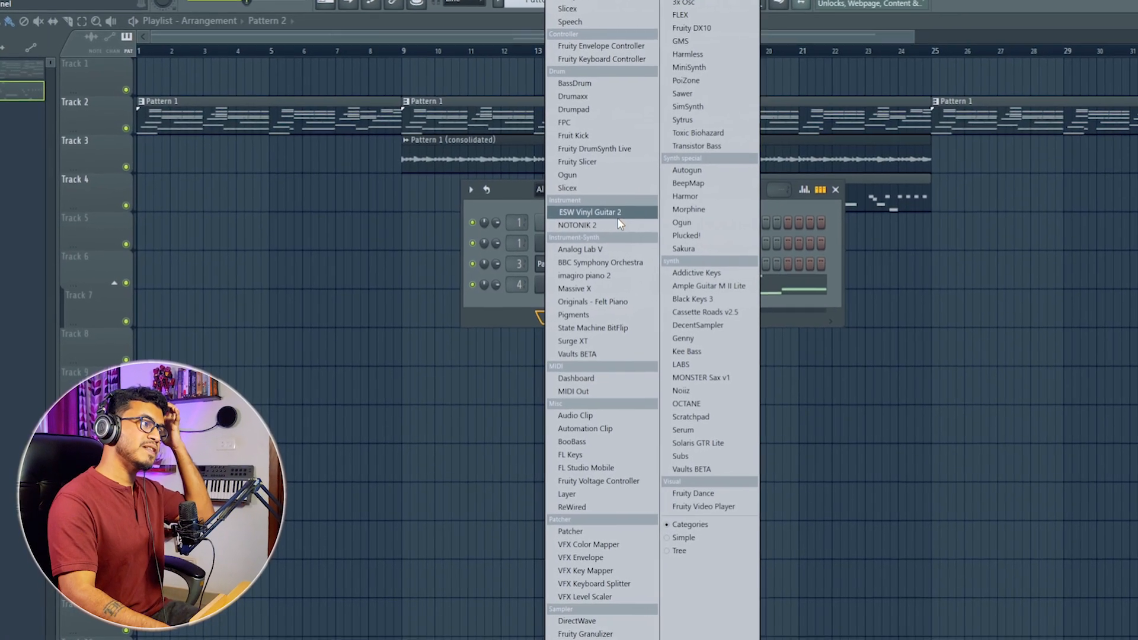
click(605, 225)
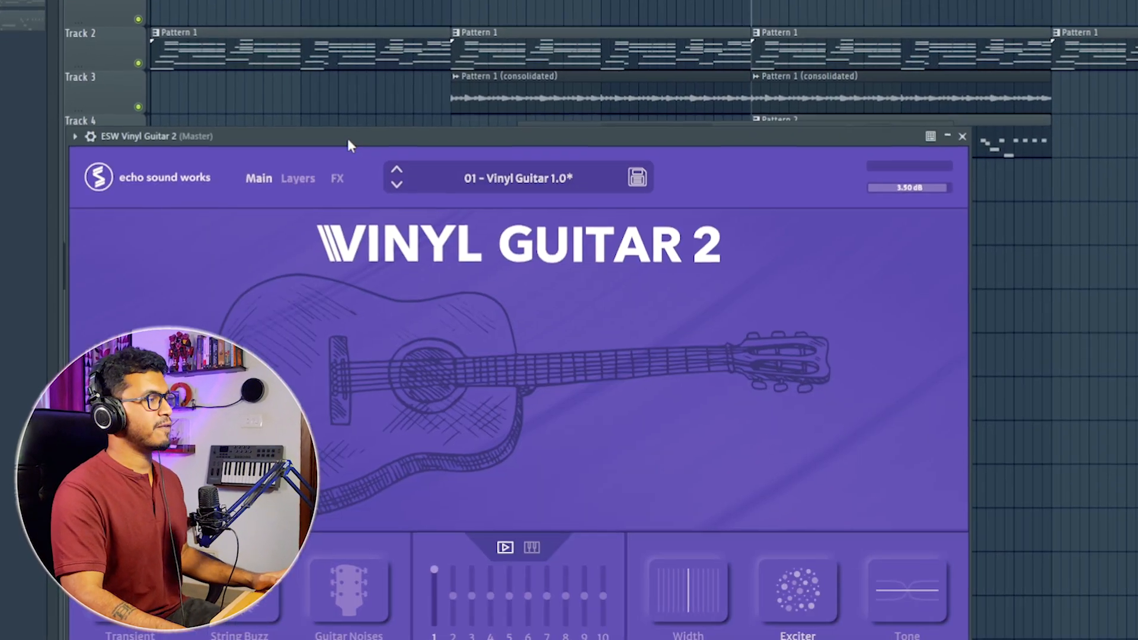
drag(346, 135, 550, 58)
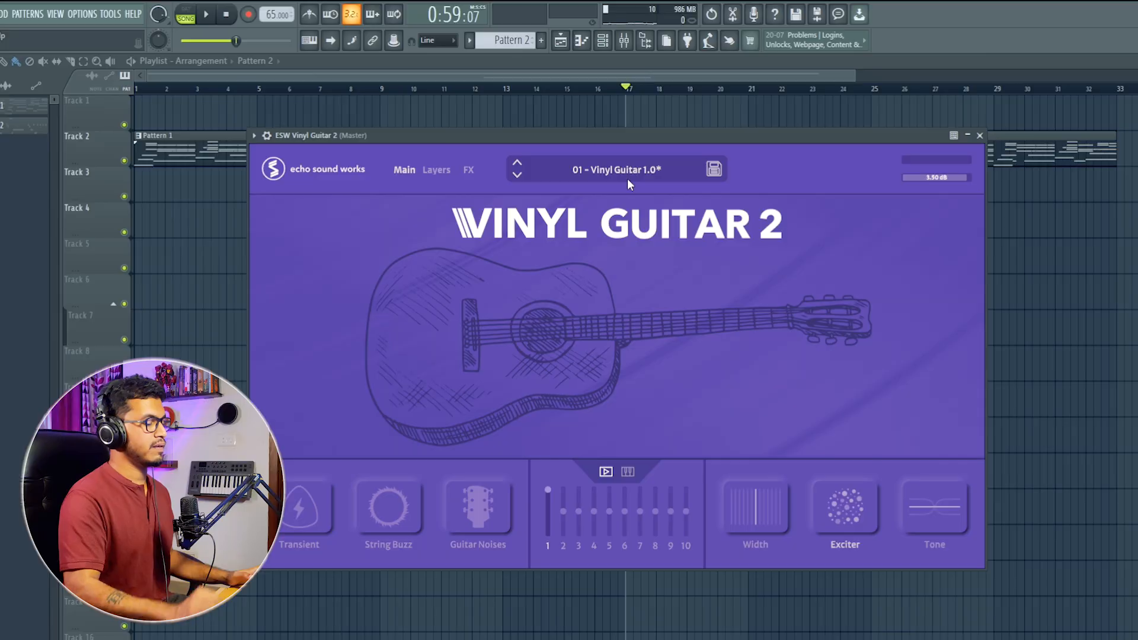
key(space)
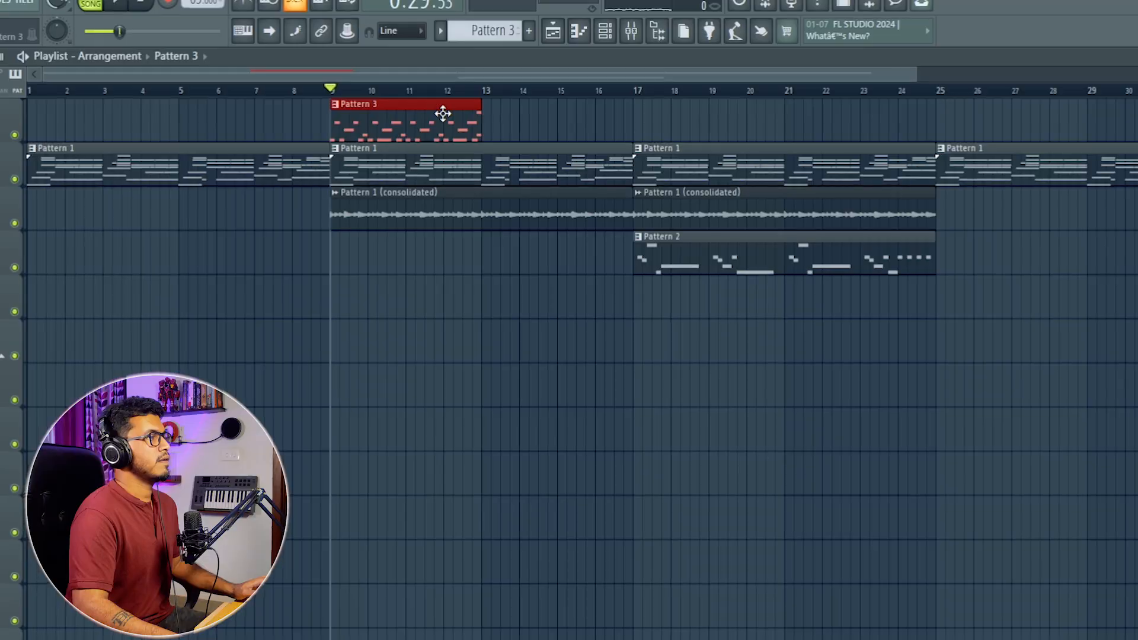
- Duplicate the Pattern 3 clip three times in a row so it fills bars 9 to 25
key(ctrl+b)
key(ctrl+b)
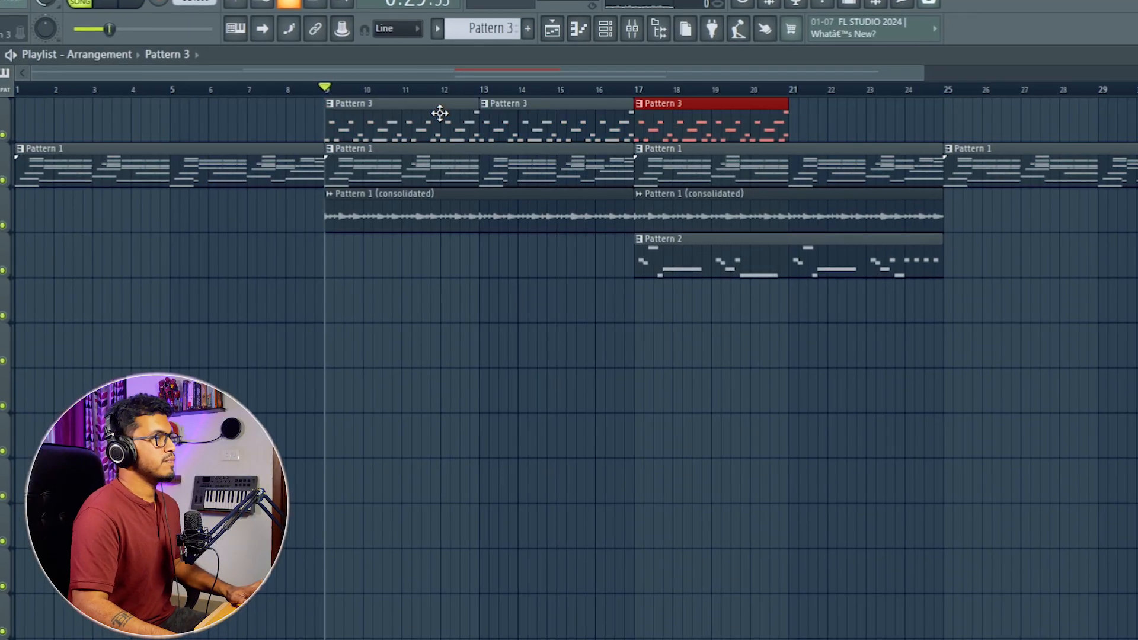
key(ctrl+b)
- Extend the LABS notes in Pattern 4 from the start of bar 1 to about the end of bar 4
key(F6)
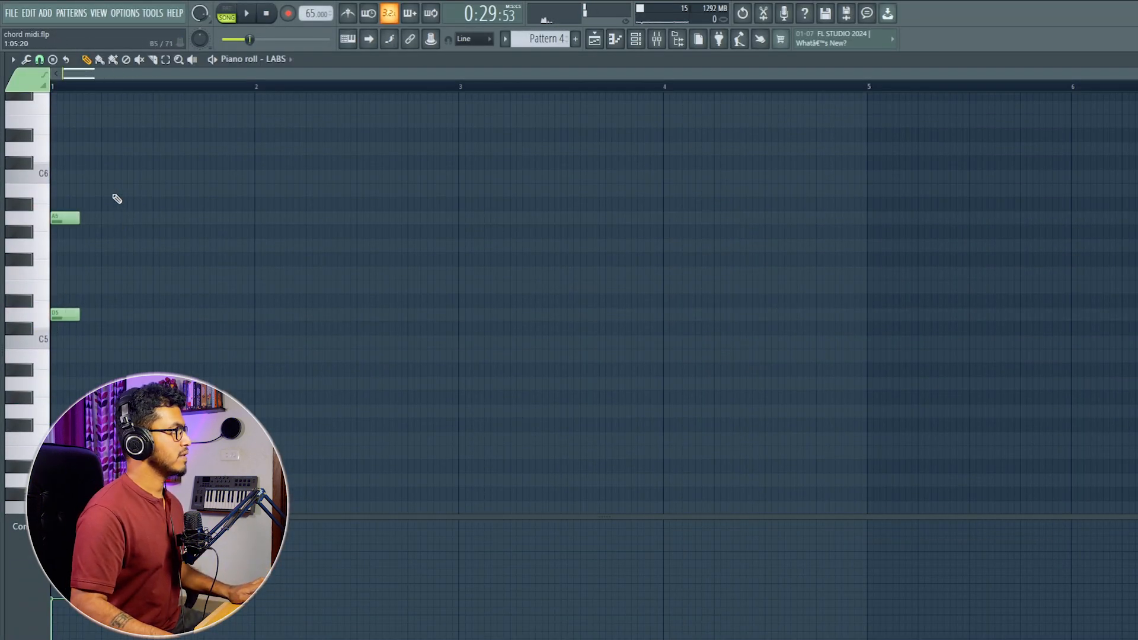
drag(78, 315, 862, 315)
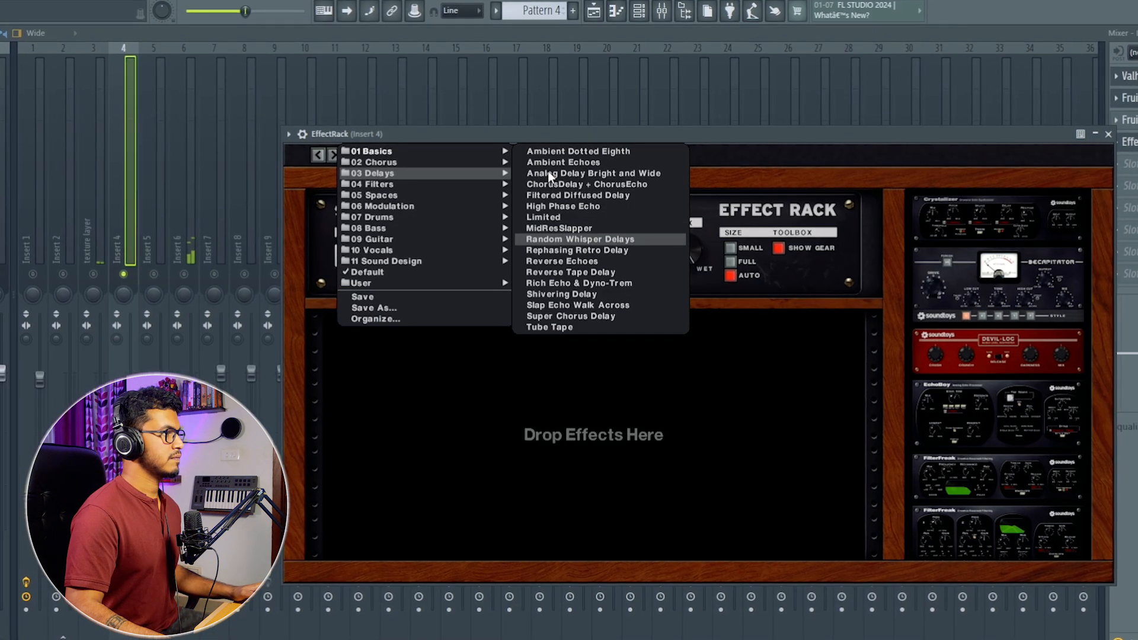
- Load the Random Whisper Delays preset in the Insert 4 EffectRack, close the plugin and take the track out of solo
click(631, 239)
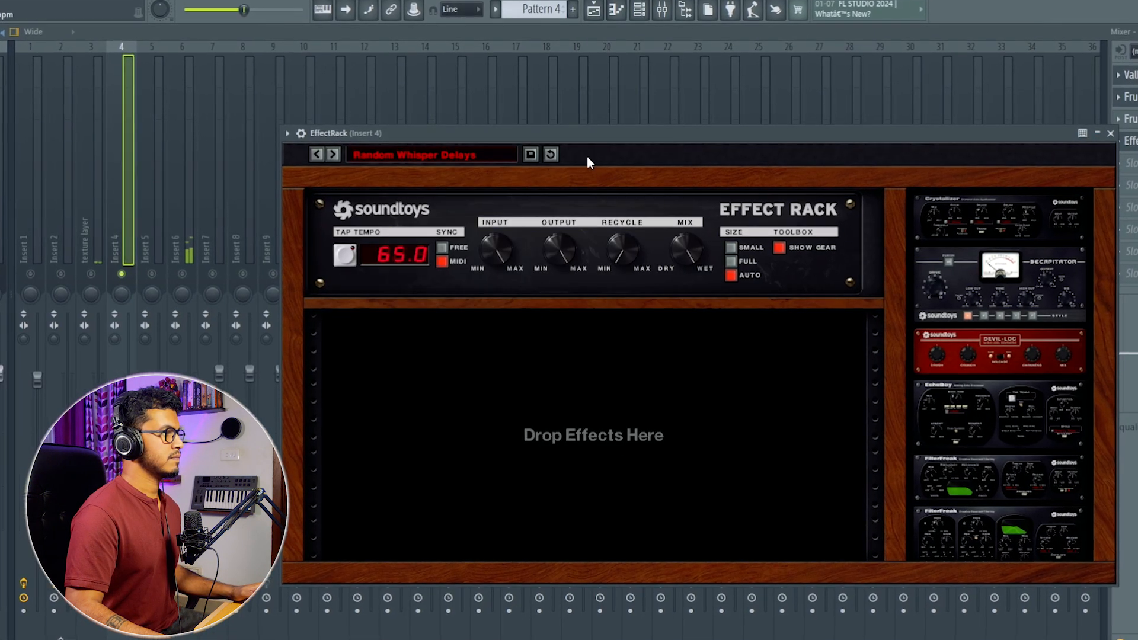
drag(575, 135, 536, 107)
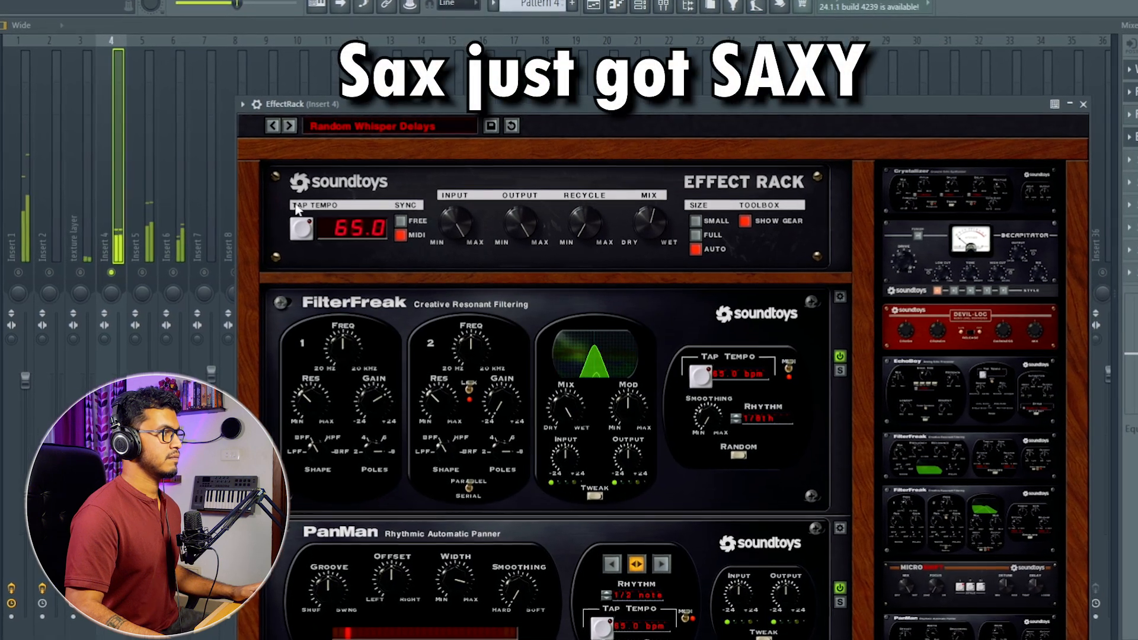
key(Escape)
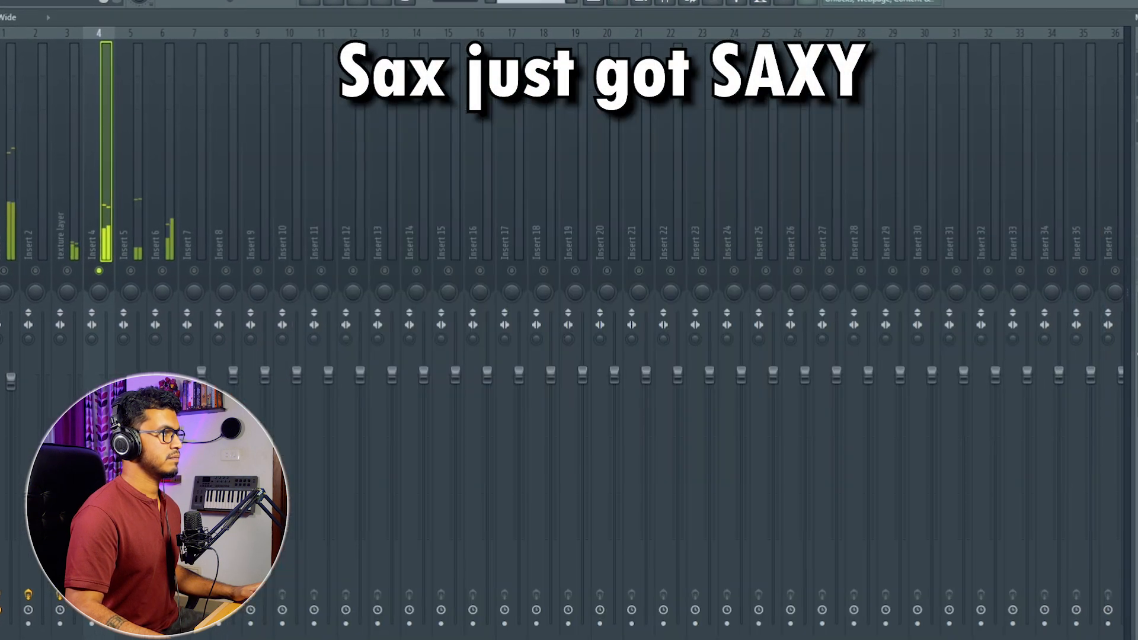
right_click(103, 271)
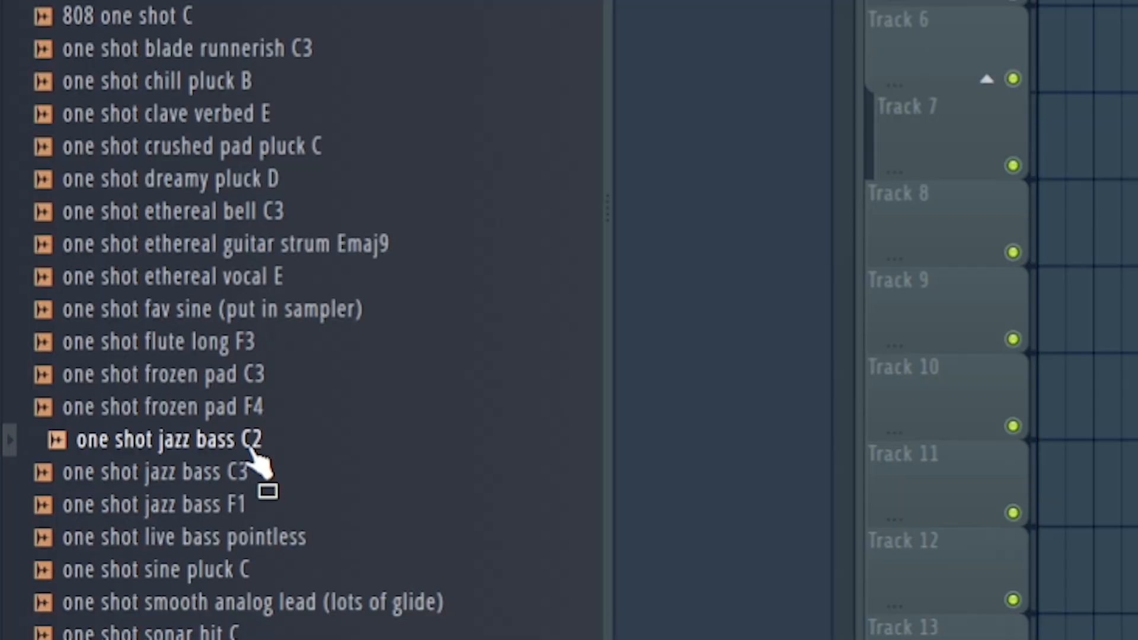
- Add the sample one shot jazz bass C2 to the channel rack as a new channel below LABS
drag(251, 449, 599, 296)
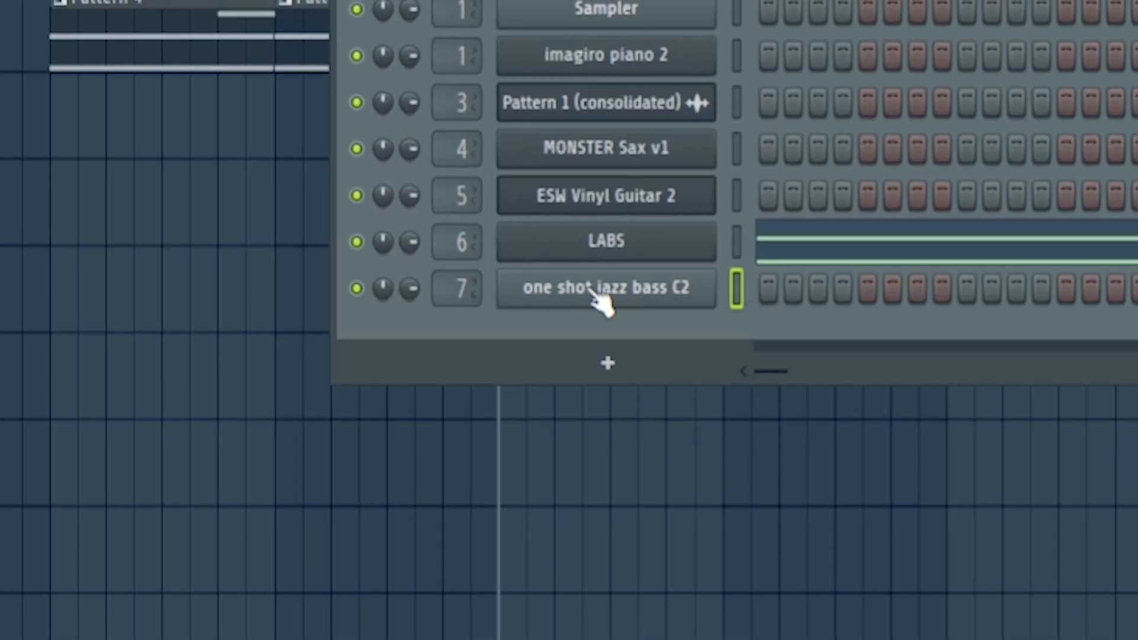
- Lower the volume envelope attack of the one shot jazz bass C2 channel and duplicate its Pattern 5 clip across bars 17 to 25
click(599, 291)
click(236, 27)
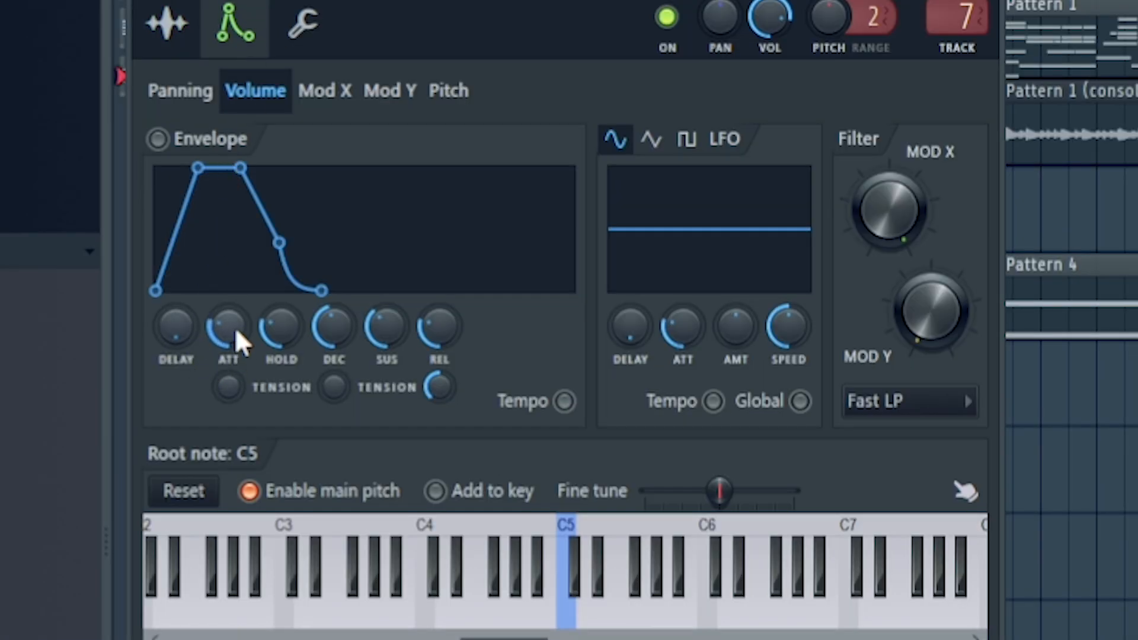
drag(236, 330, 236, 380)
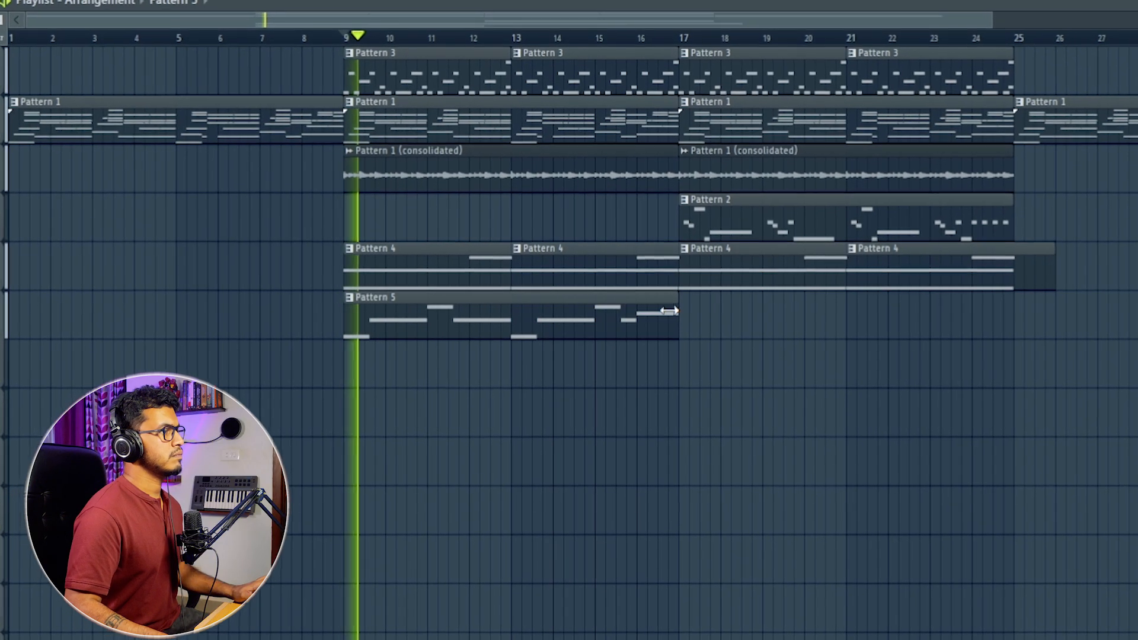
drag(350, 327, 723, 328)
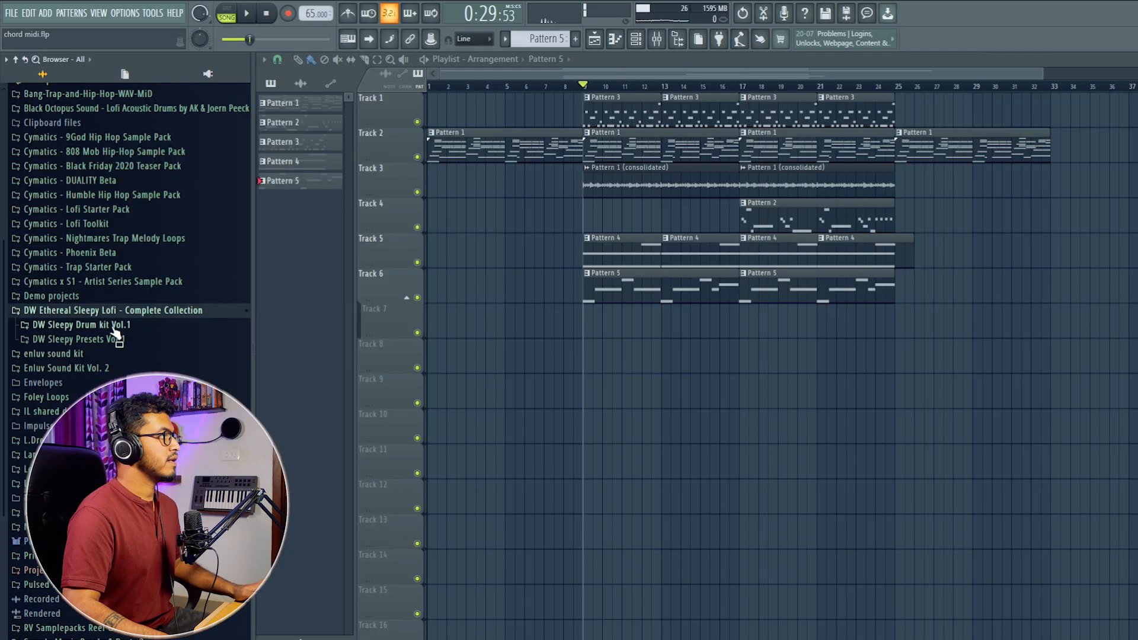
- Place the sample DW Kick - 8 from DW Sleepy Drum kit Vol.1 on Track 8 at the start of bar 9
click(131, 323)
scroll(119, 344, down, 10)
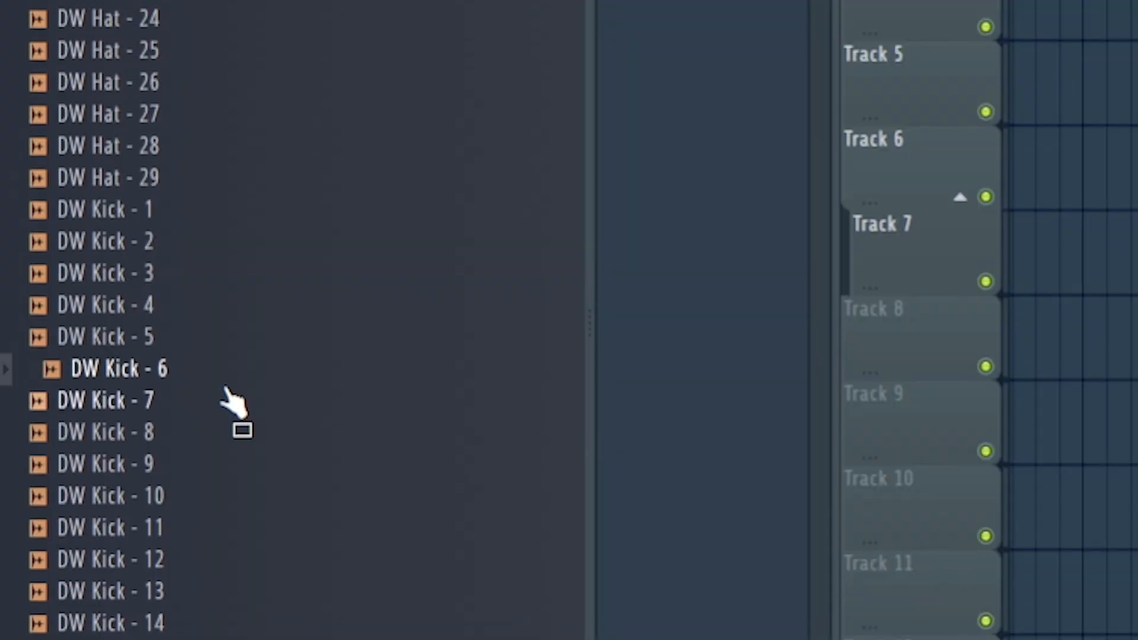
drag(165, 436, 1137, 308)
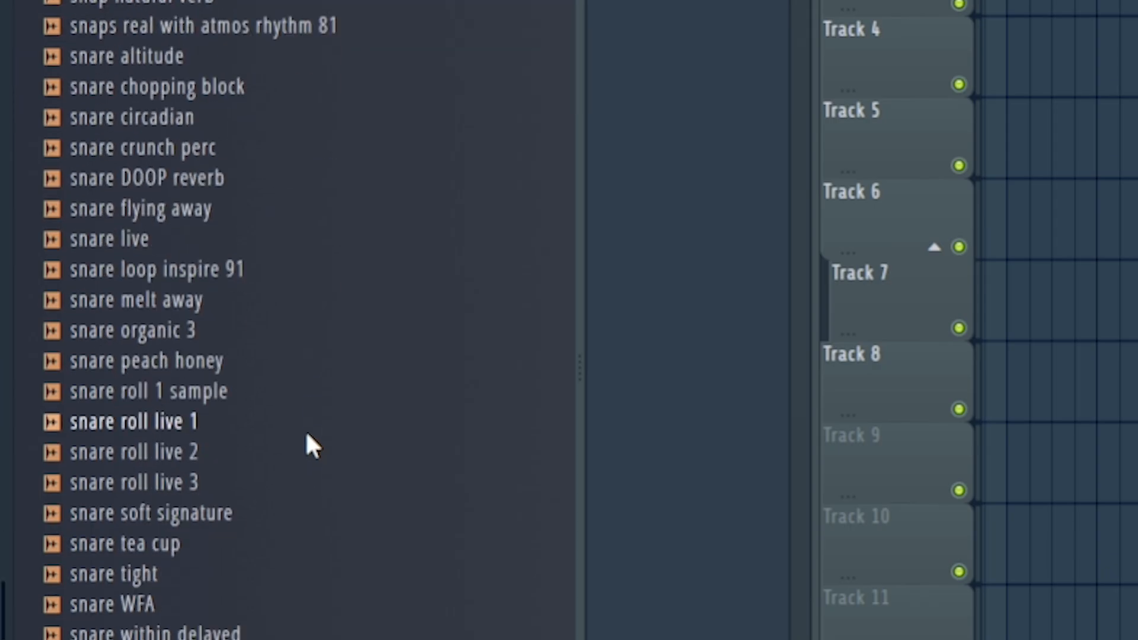
- Layer the samples snare organic 3 and snare chopping block at the same beat in bar 9, on Tracks 10 and 9
scroll(285, 385, down, 1)
drag(237, 323, 1137, 440)
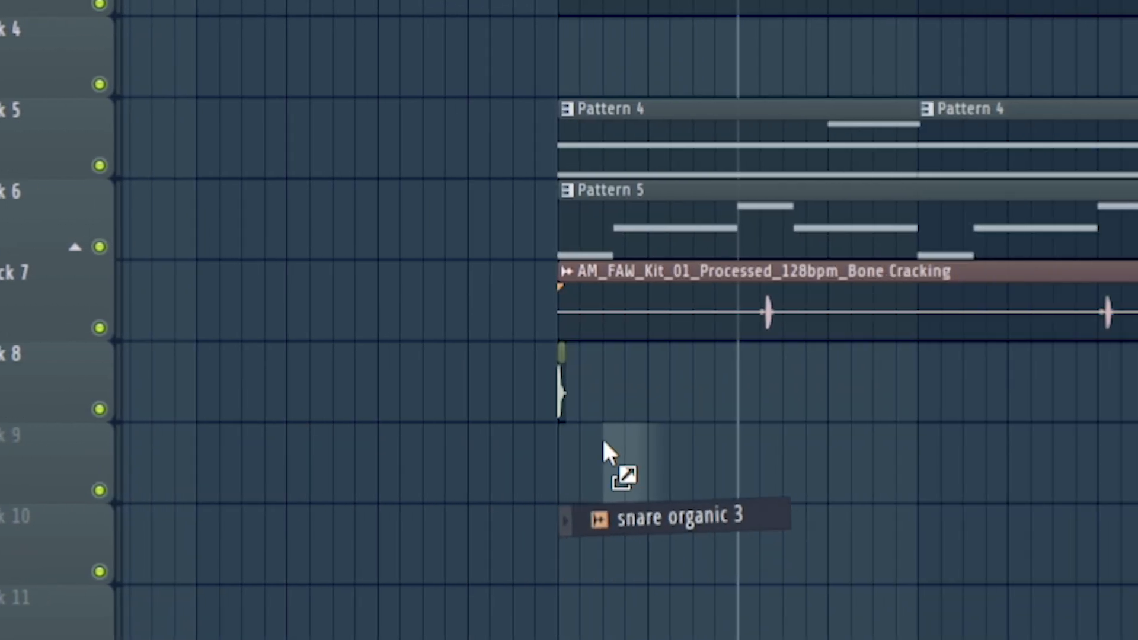
drag(604, 442, 604, 442)
drag(222, 166, 609, 392)
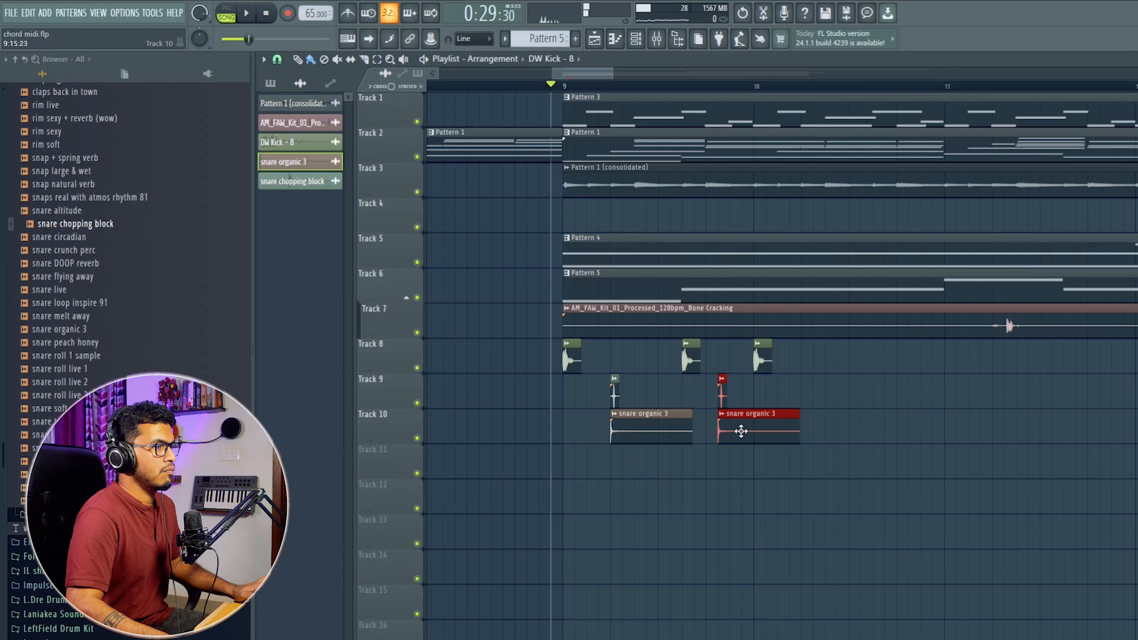
- Repeat the layered snare hits through bar 10, play the beat and add another DW Kick - 8 hit late in bar 10
drag(740, 432, 942, 432)
ctrl+click(1067, 460)
key(space)
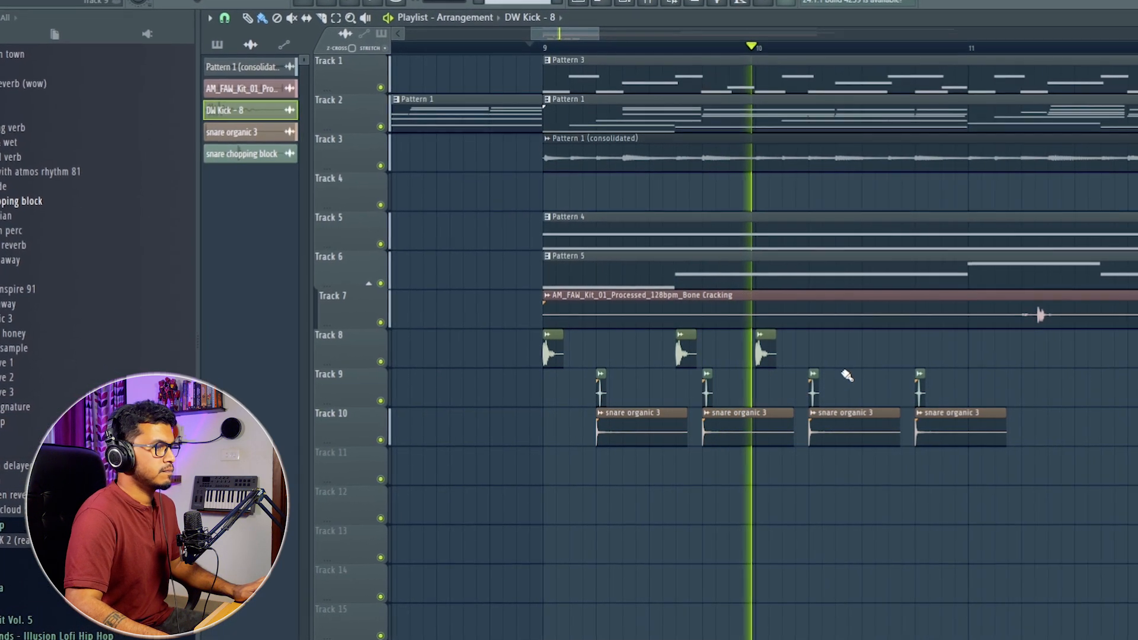
click(898, 351)
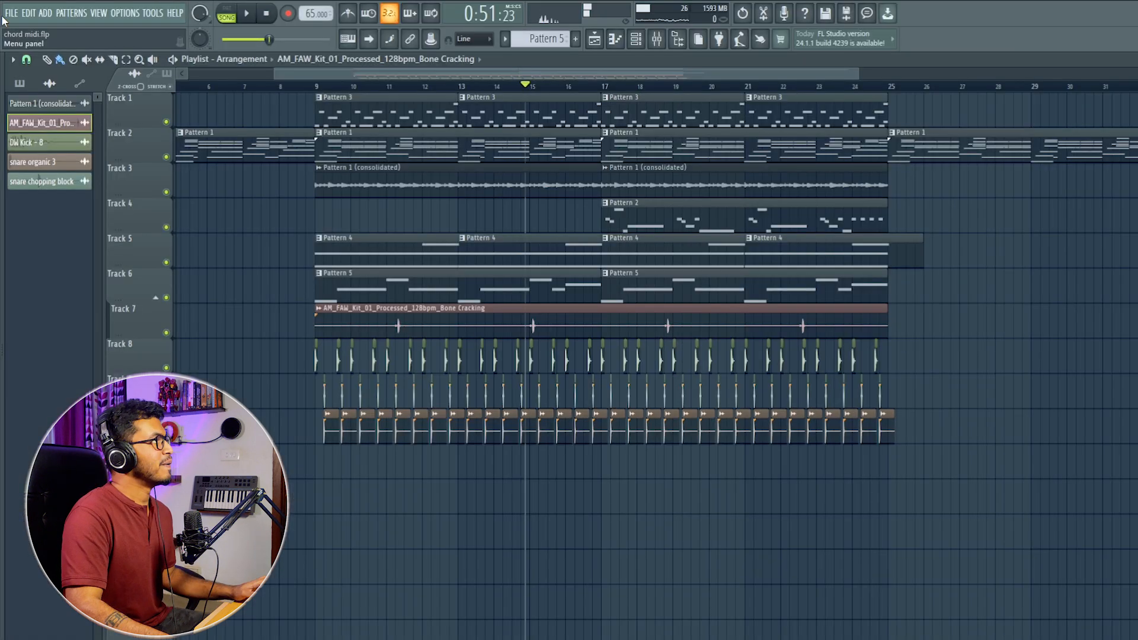
click(11, 12)
click(26, 75)
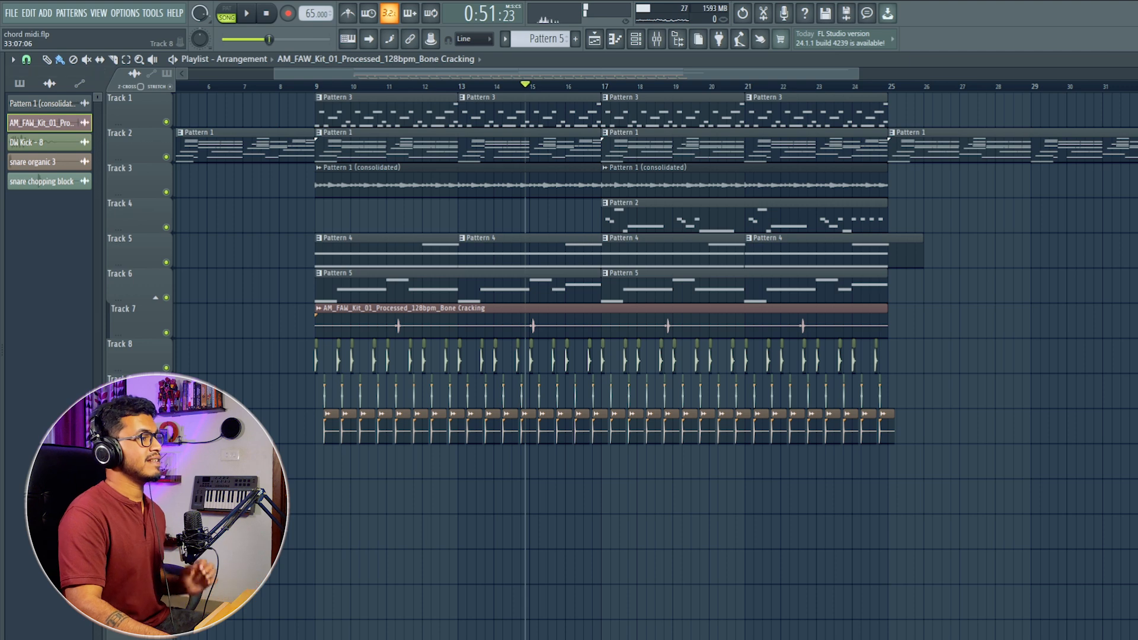